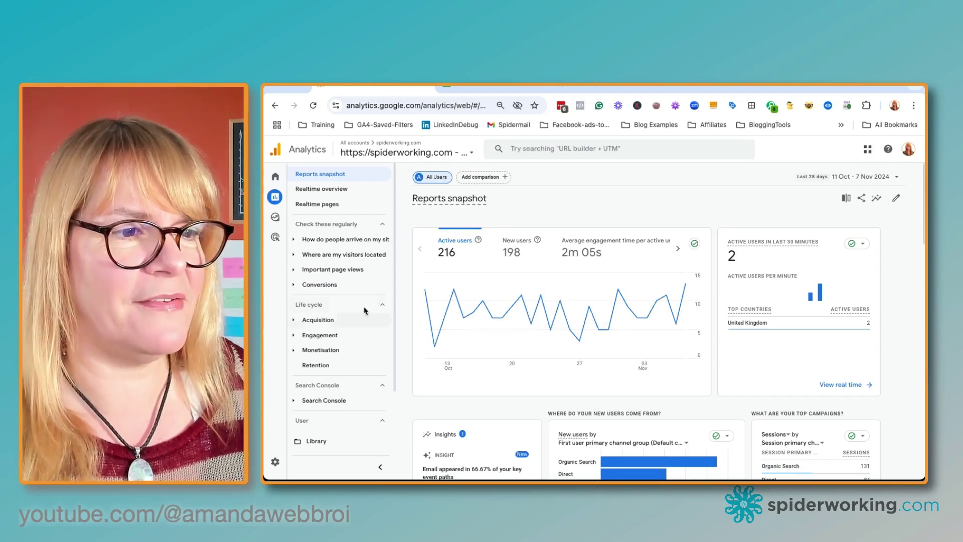
- Open the Pages and screens report under Engagement and set its date range to the last 12 months
left_click(318, 336)
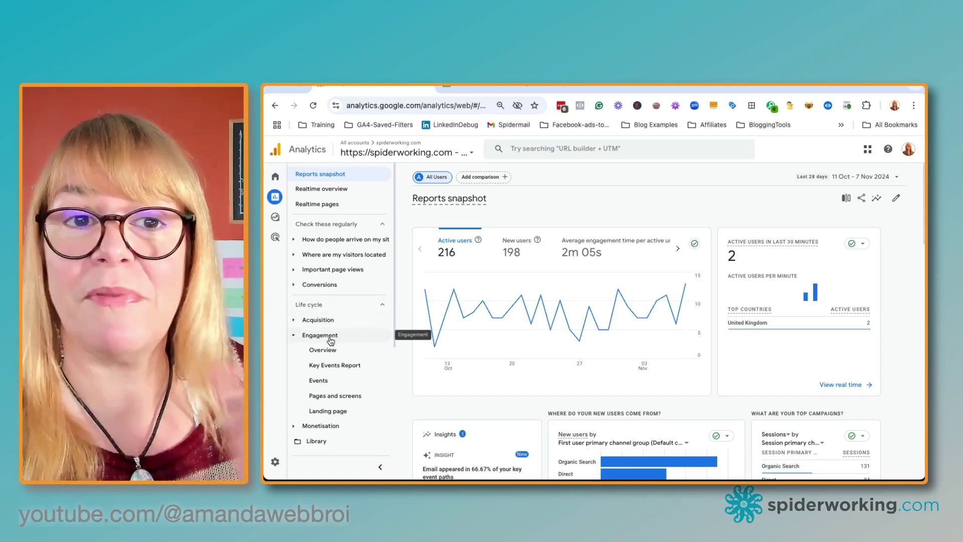
left_click(336, 396)
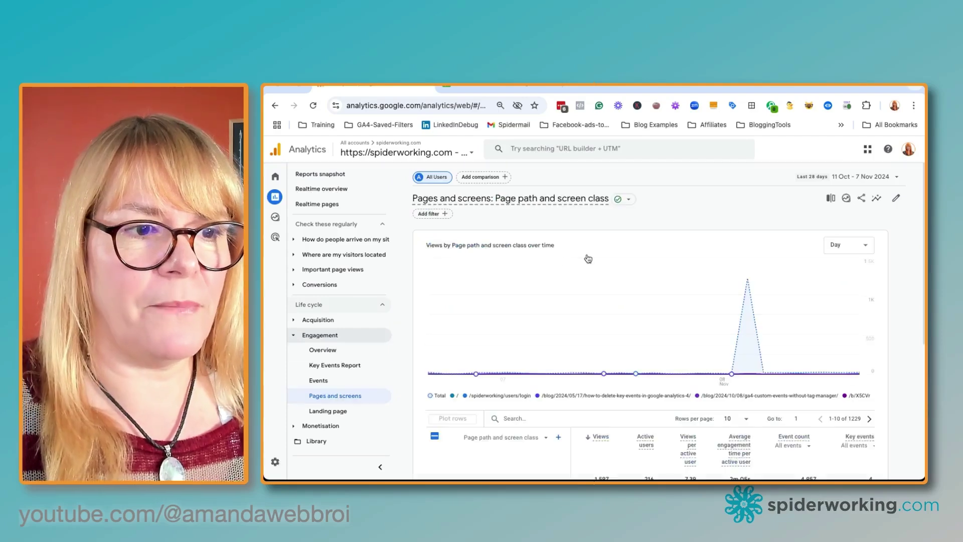
left_click(896, 177)
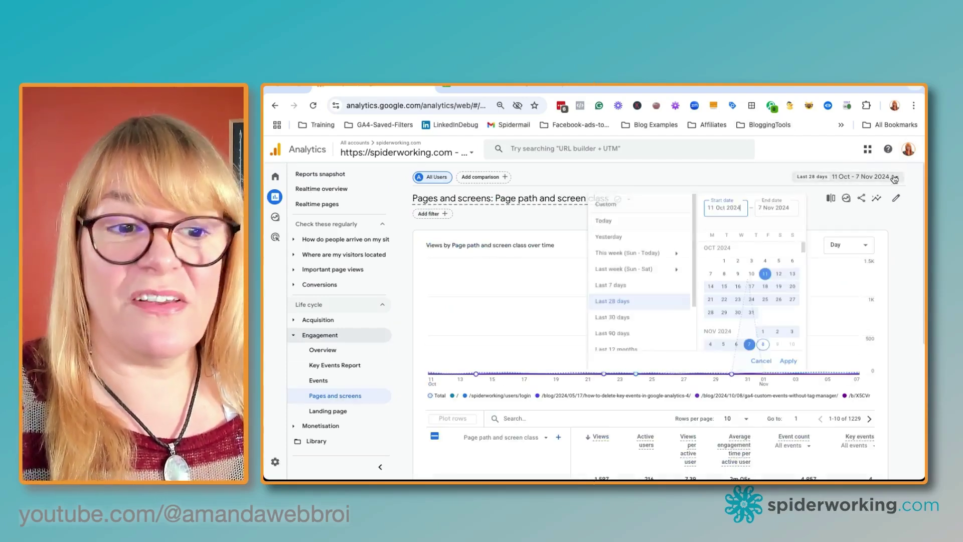
scroll(647, 306, "down", 2)
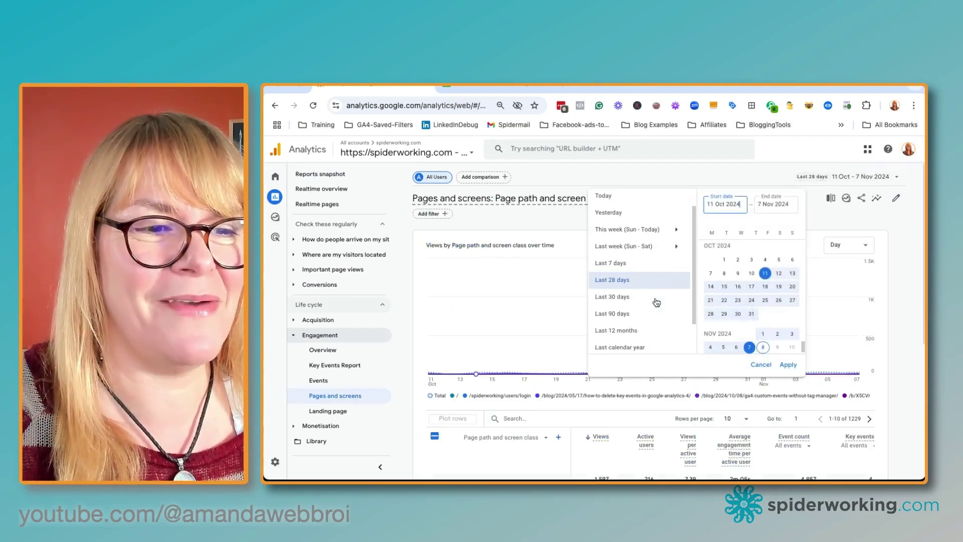
left_click(627, 320)
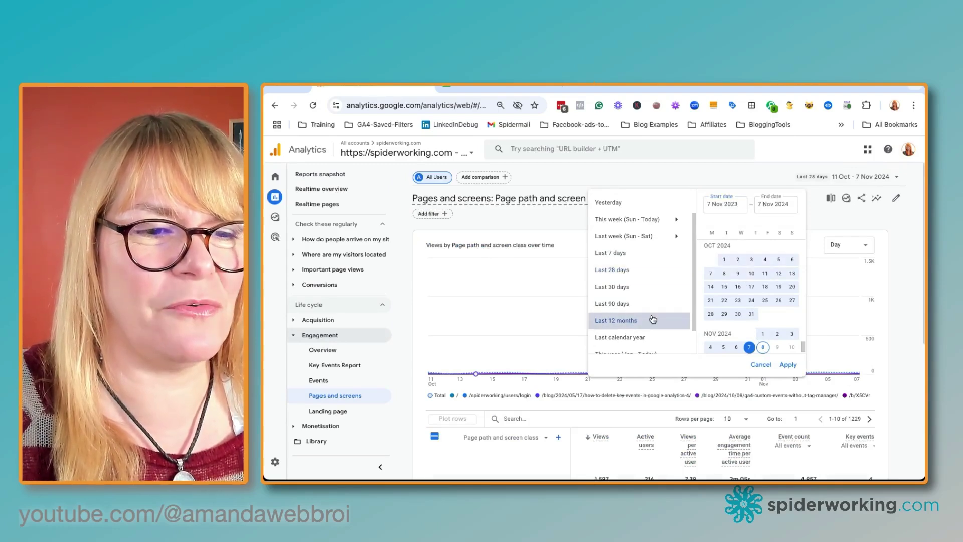
left_click(789, 367)
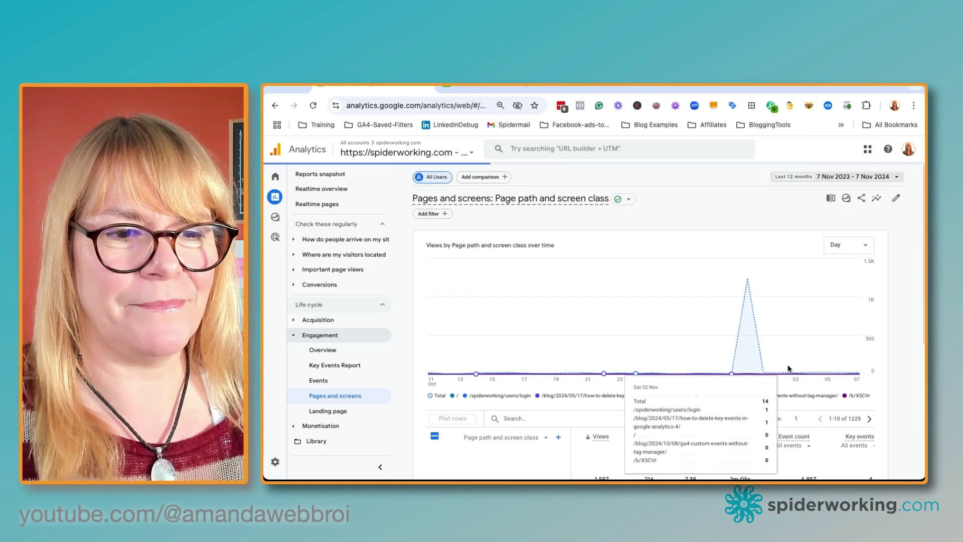
- Filter the page path table to the page "analyticsday/"
scroll(552, 467, "down", 3)
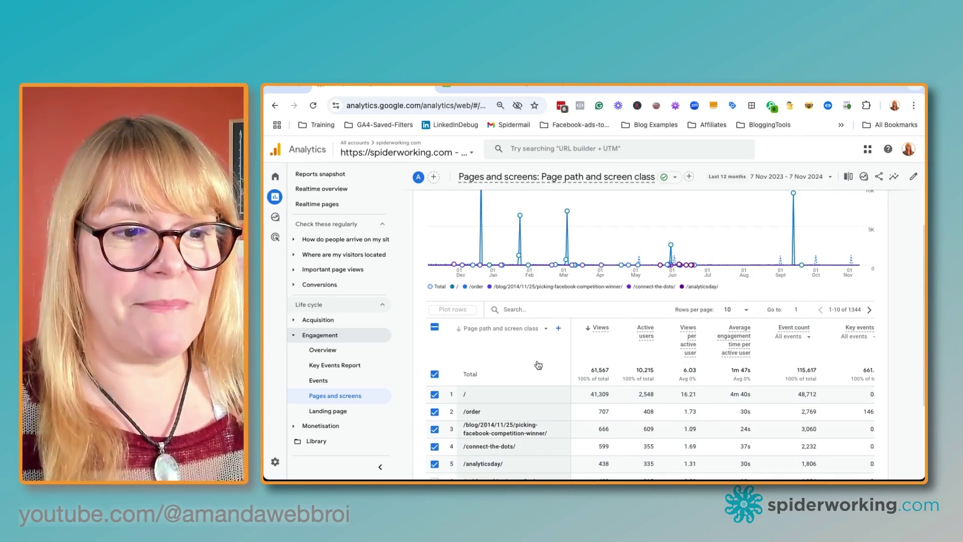
left_click(524, 308)
type("analyt")
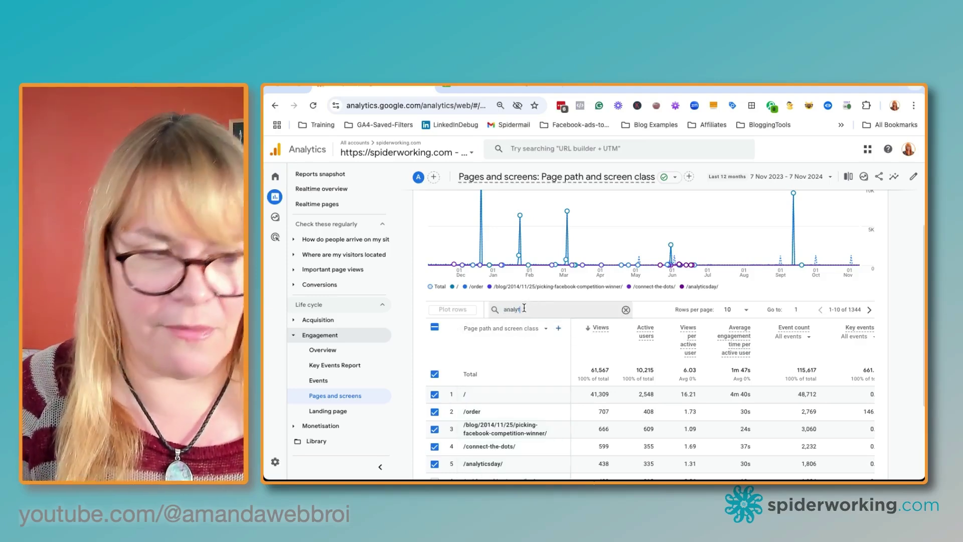
type("icsday")
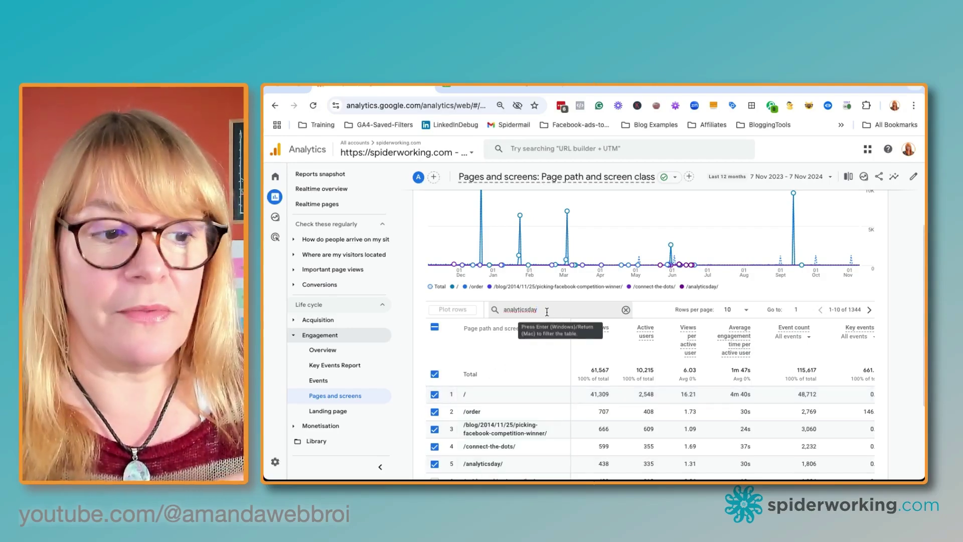
type("/")
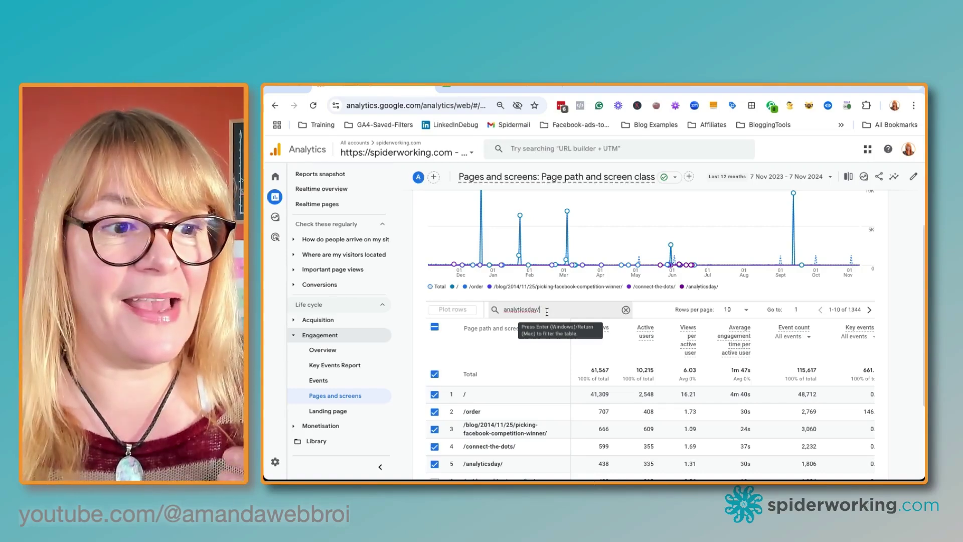
key("Return")
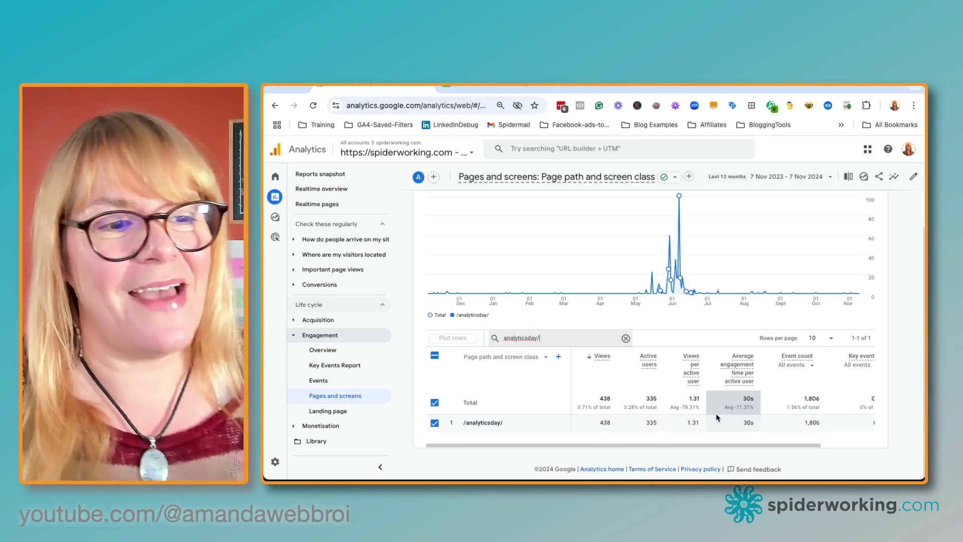
- Add Country as a secondary dimension to the filtered page table and review the rows by country
left_click(557, 357)
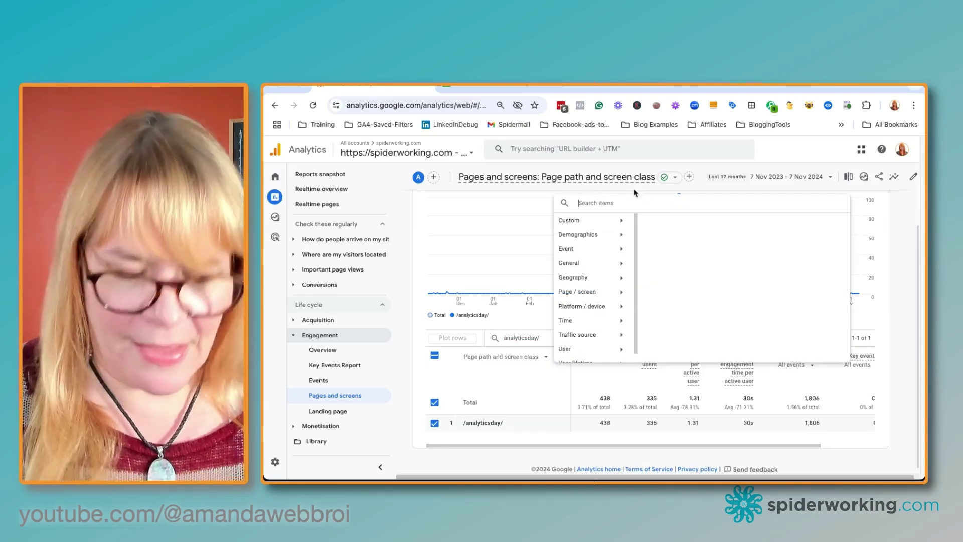
type("coun")
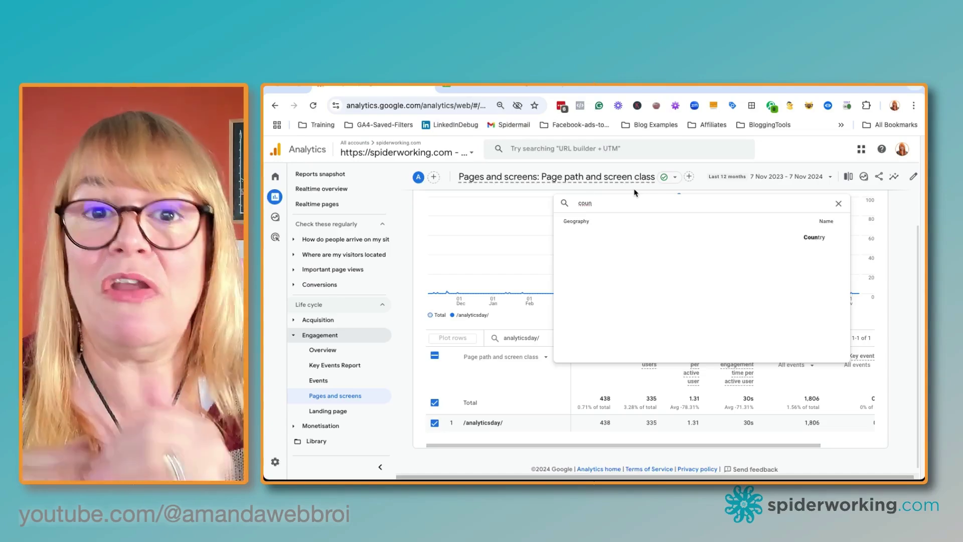
left_click(803, 239)
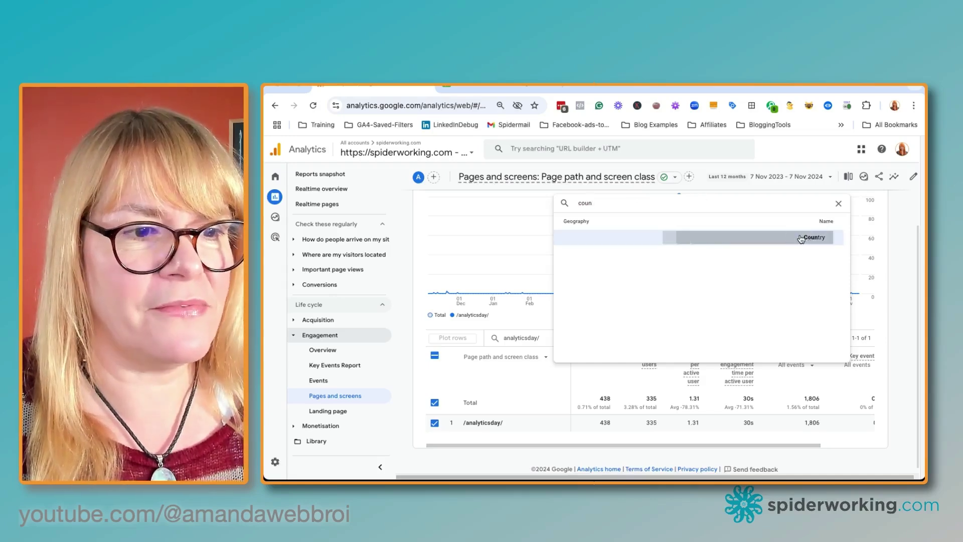
scroll(551, 289, "down", 3)
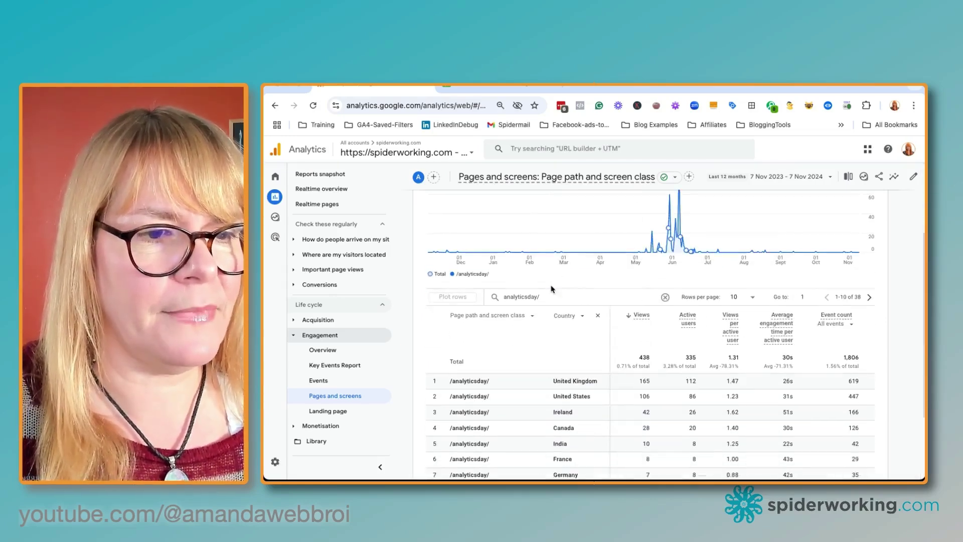
scroll(552, 289, "down", 1)
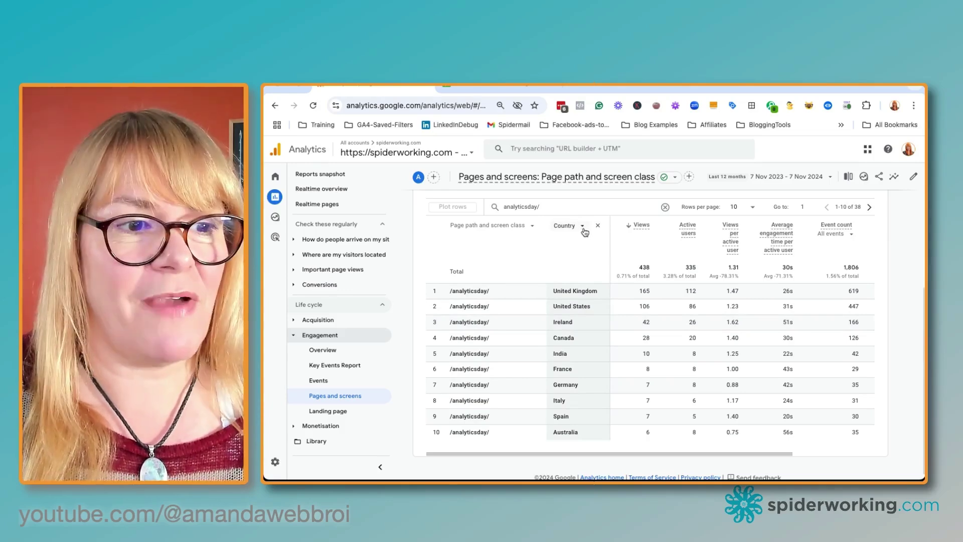
- Change the page table's secondary dimension from Country to Gender
left_click(581, 226)
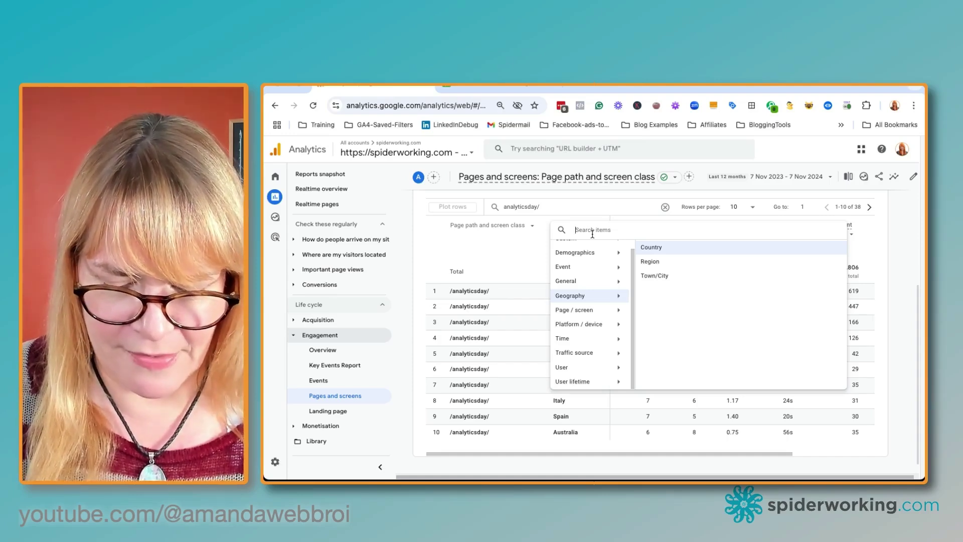
type("gen")
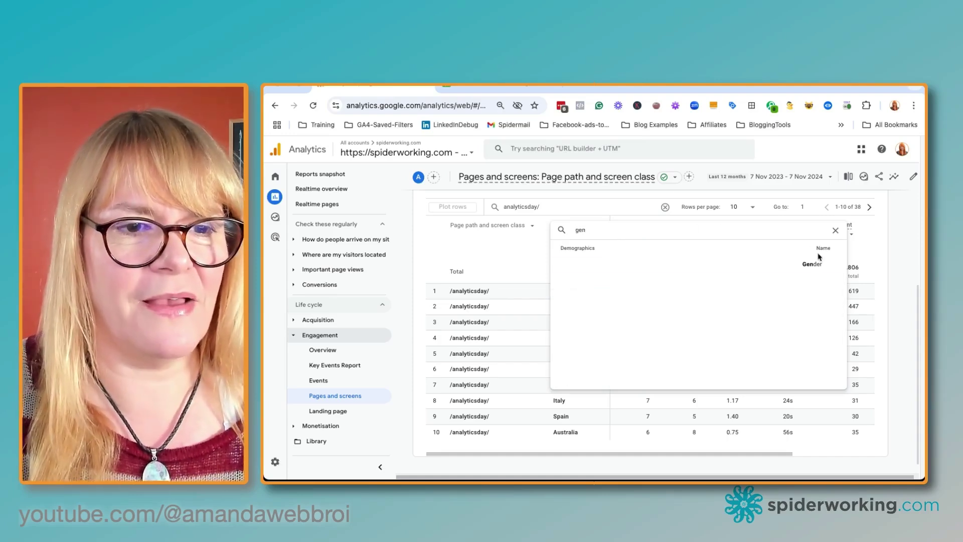
left_click(814, 268)
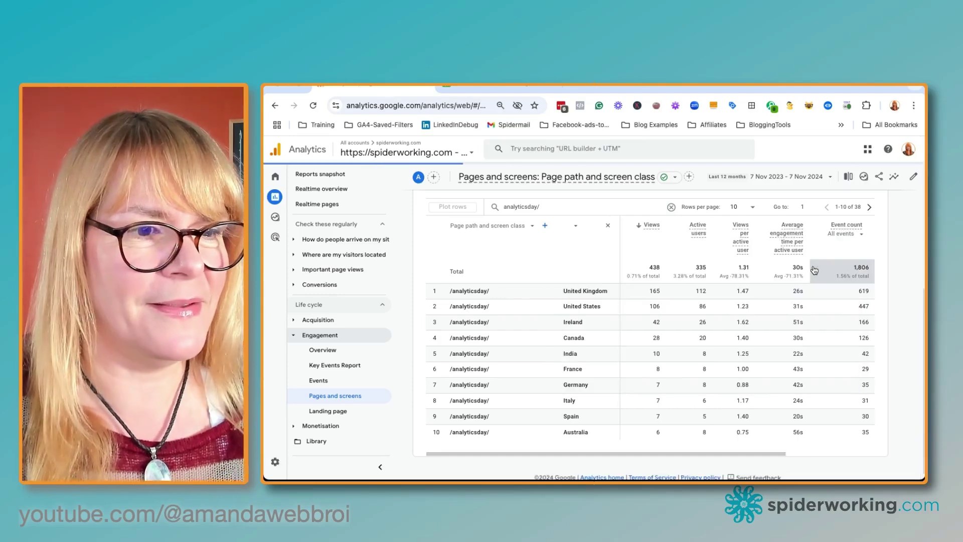
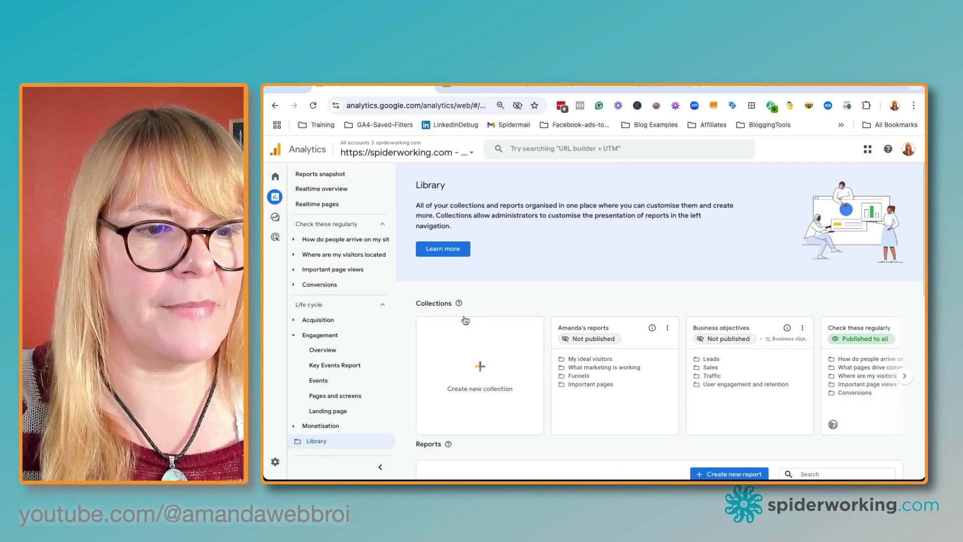
- Create a new detail report in the Library from the User acquisition template
scroll(542, 281, "down", 3)
scroll(542, 282, "down", 1)
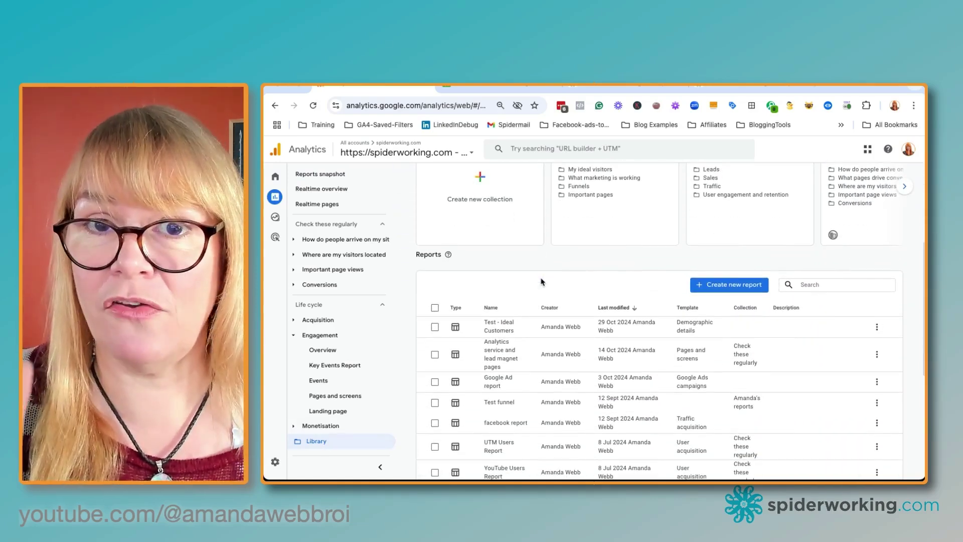
left_click(739, 286)
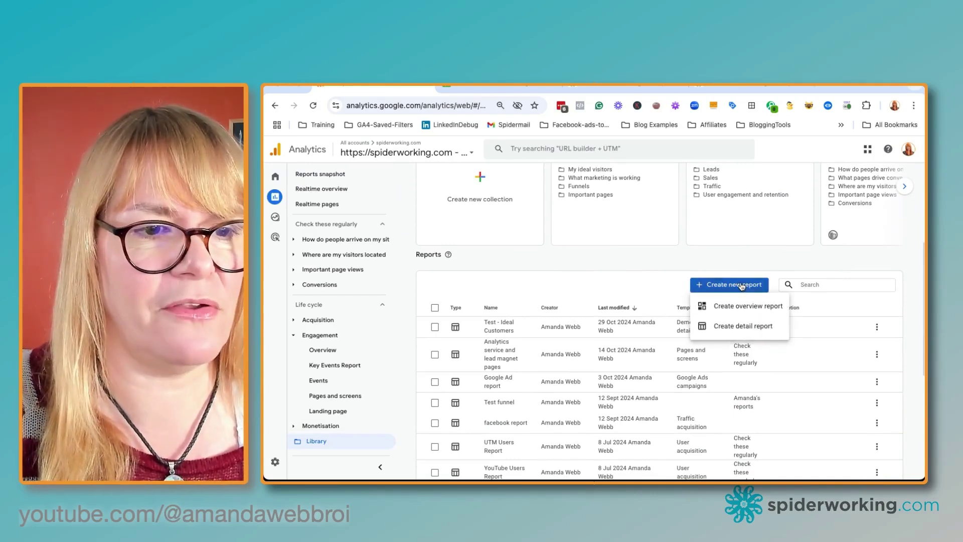
left_click(743, 326)
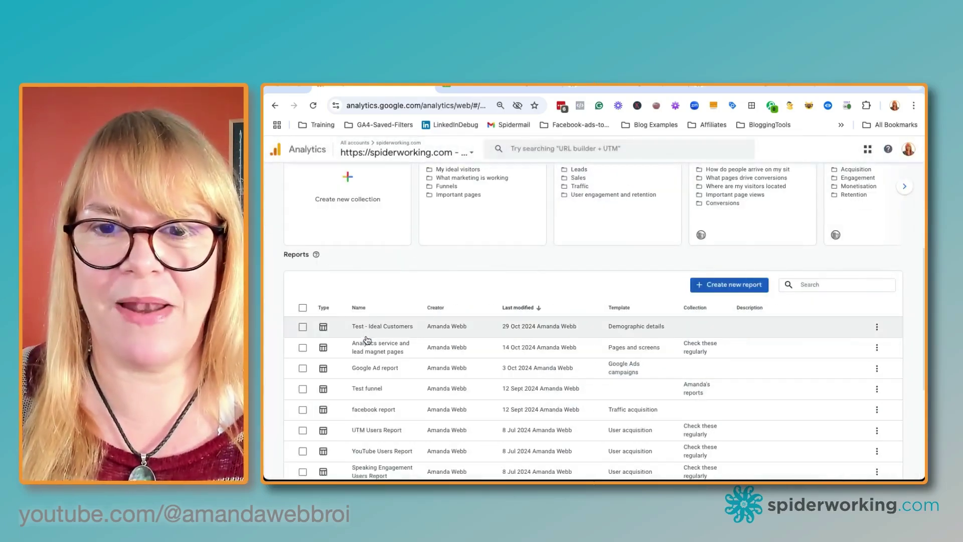
left_click(365, 340)
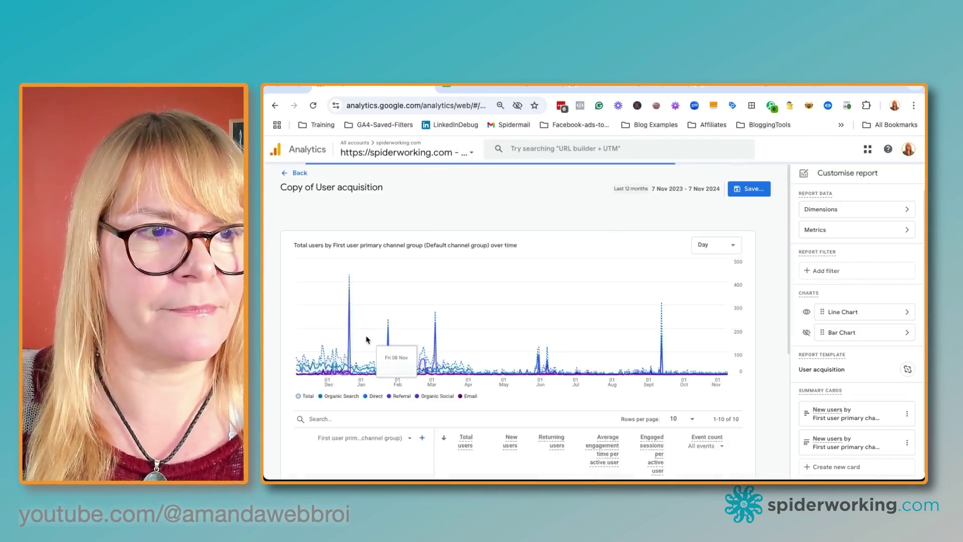
- Switch the primary dimension of the user acquisition table to First user campaign and review the campaigns
scroll(366, 340, "down", 4)
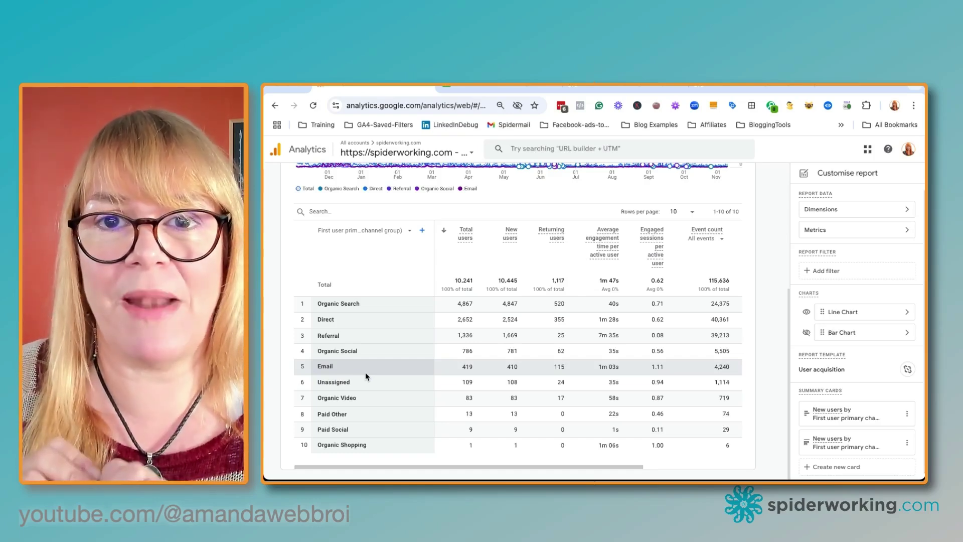
left_click(407, 231)
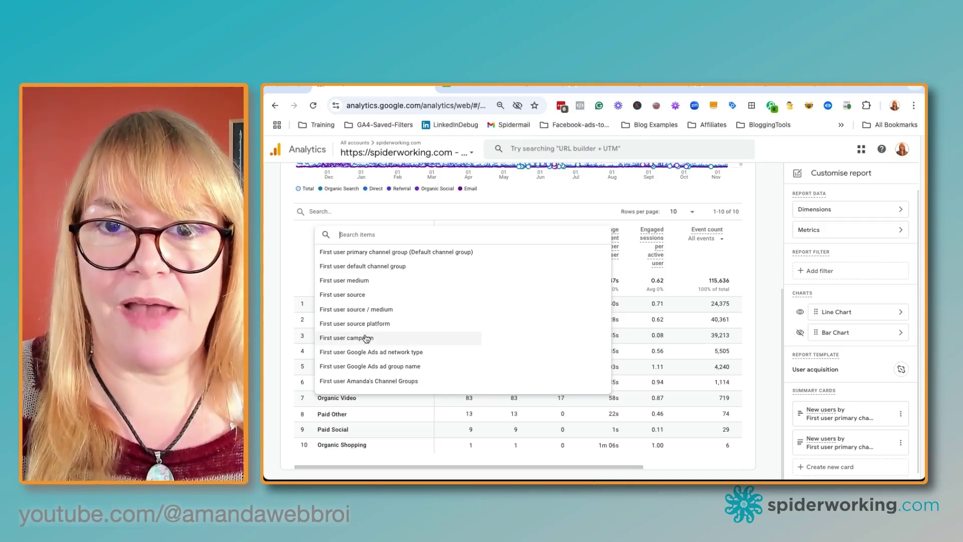
left_click(367, 338)
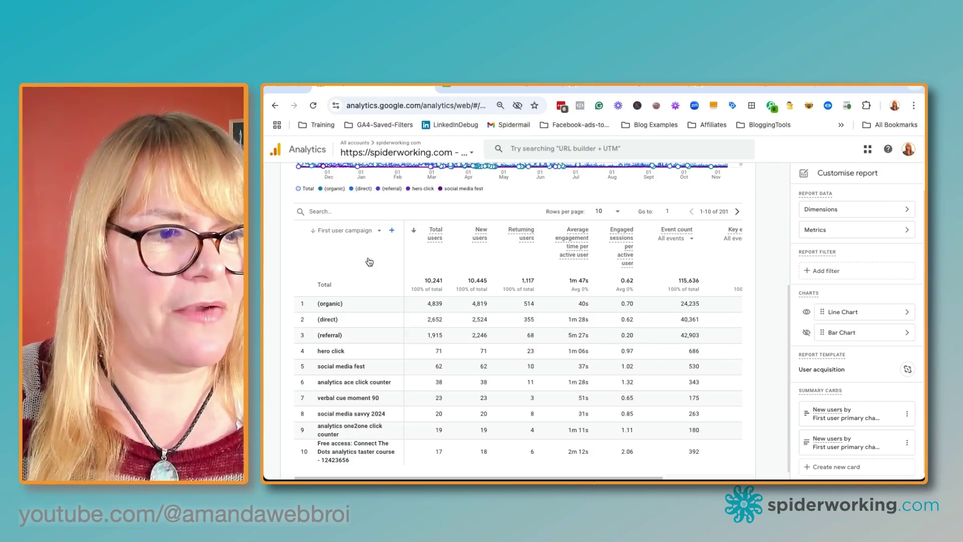
scroll(353, 396, "down", 1)
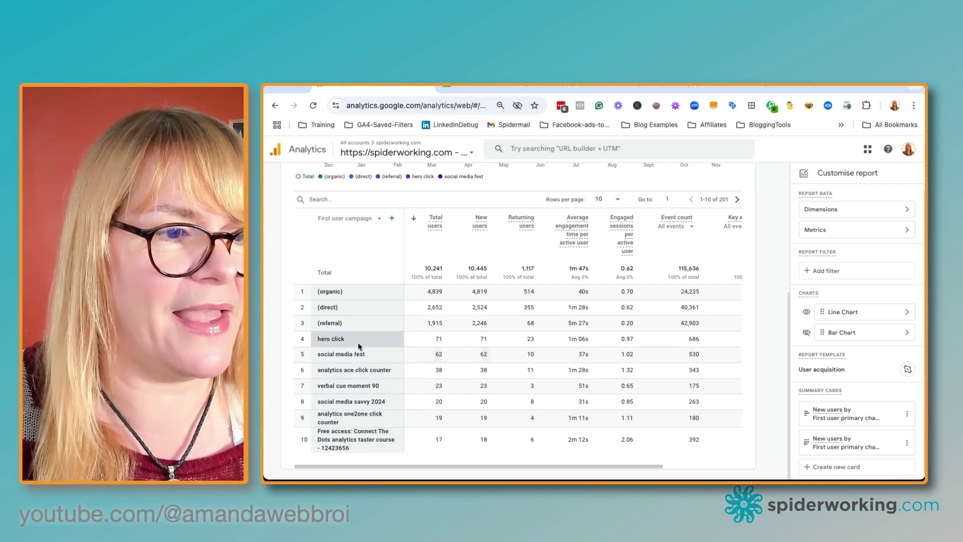
- Add First user source / medium as a secondary dimension beside the campaign column
scroll(367, 346, "up", 1)
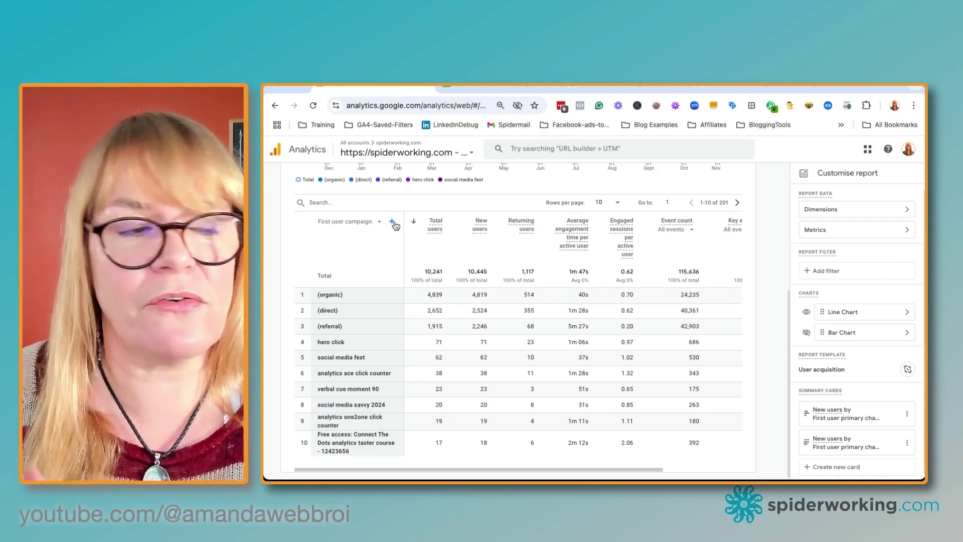
left_click(392, 222)
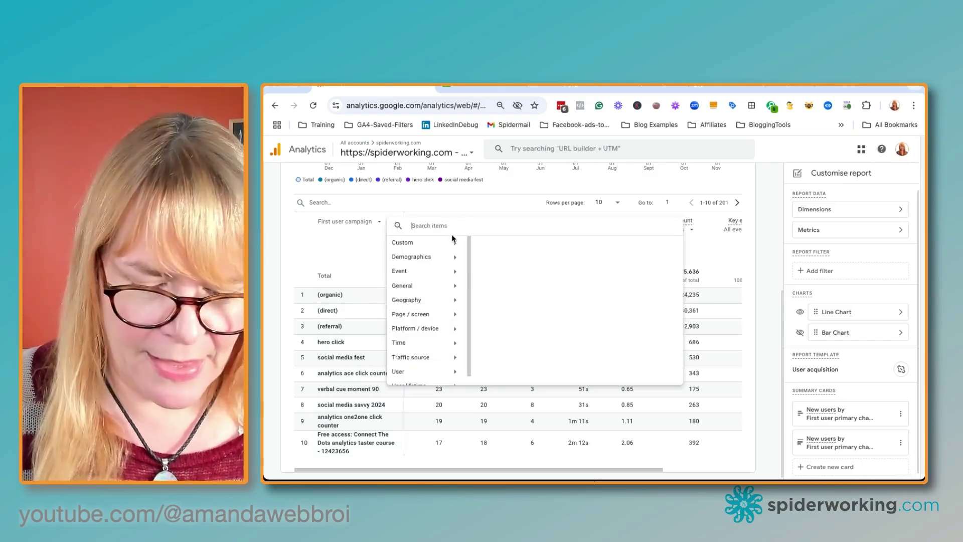
type("sourc")
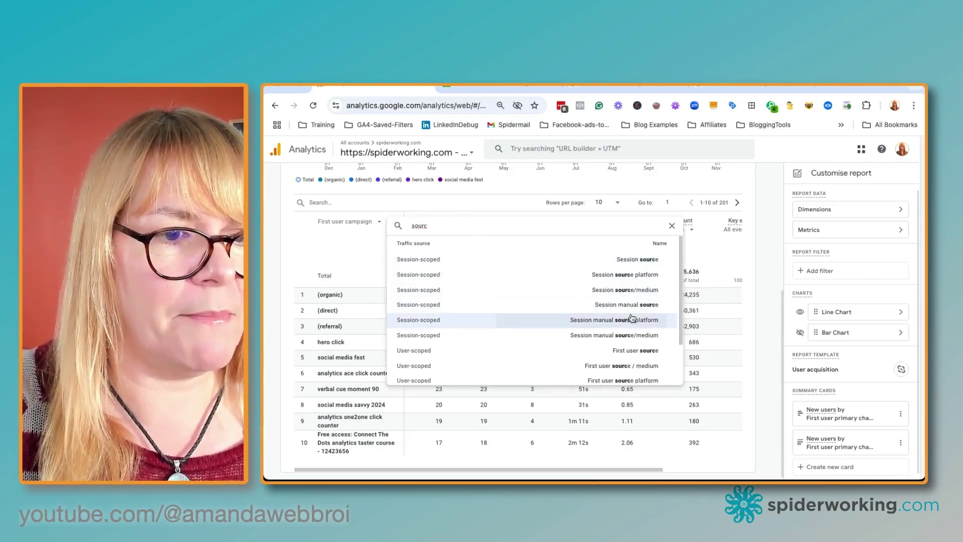
scroll(631, 316, "down", 1)
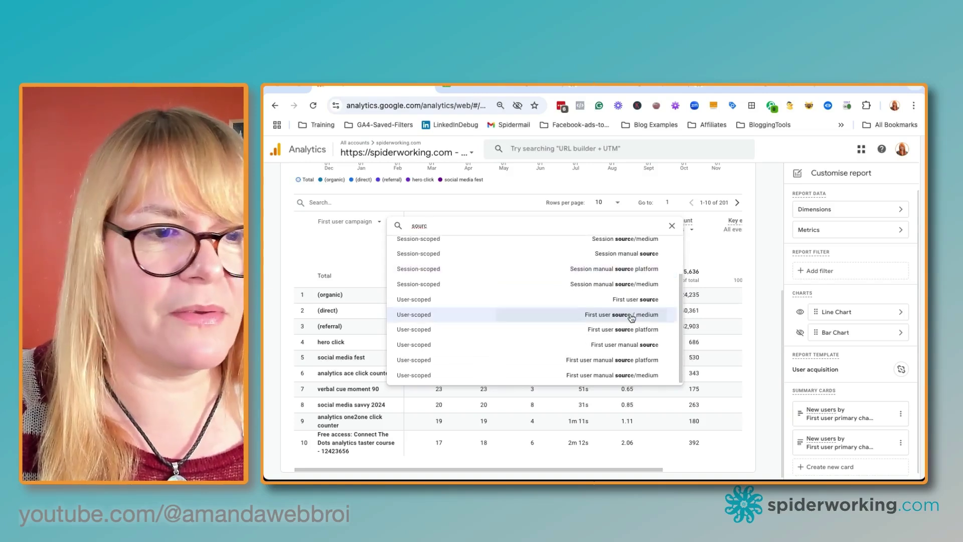
left_click(627, 316)
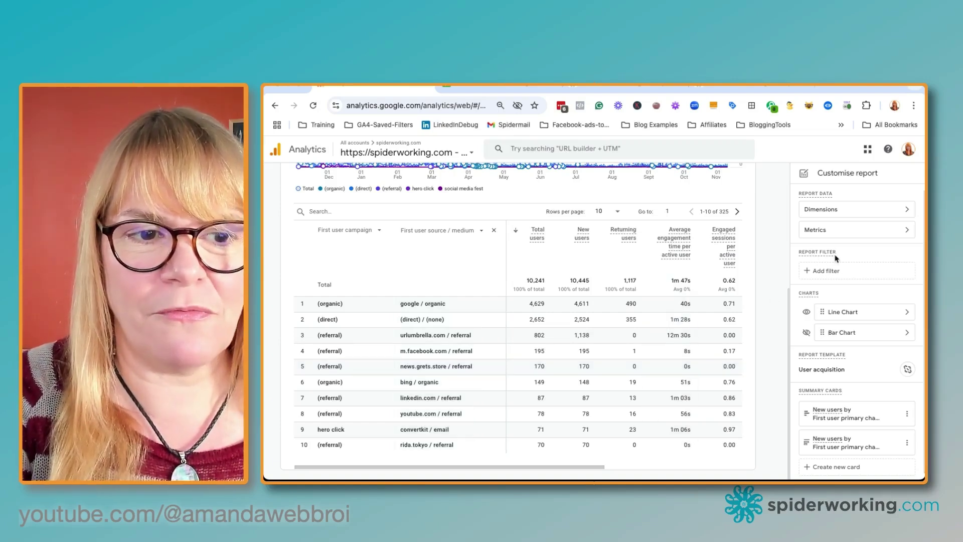
- Start a report filter condition on the First user manual ad content dimension
left_click(840, 272)
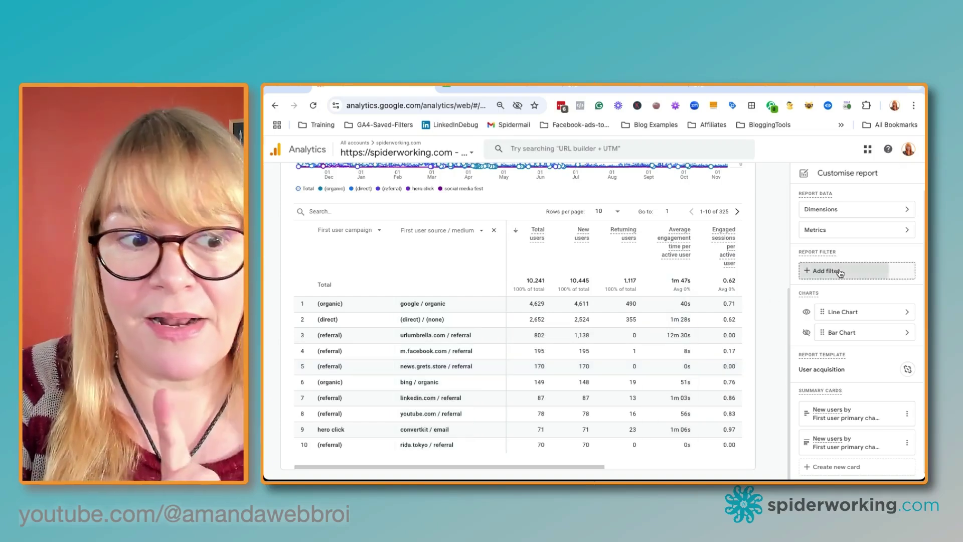
left_click(840, 233)
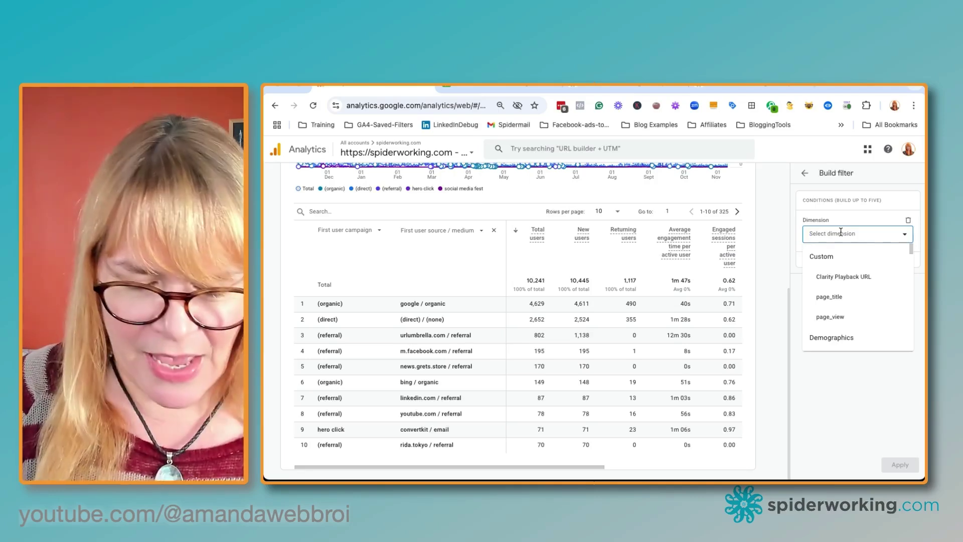
type("content")
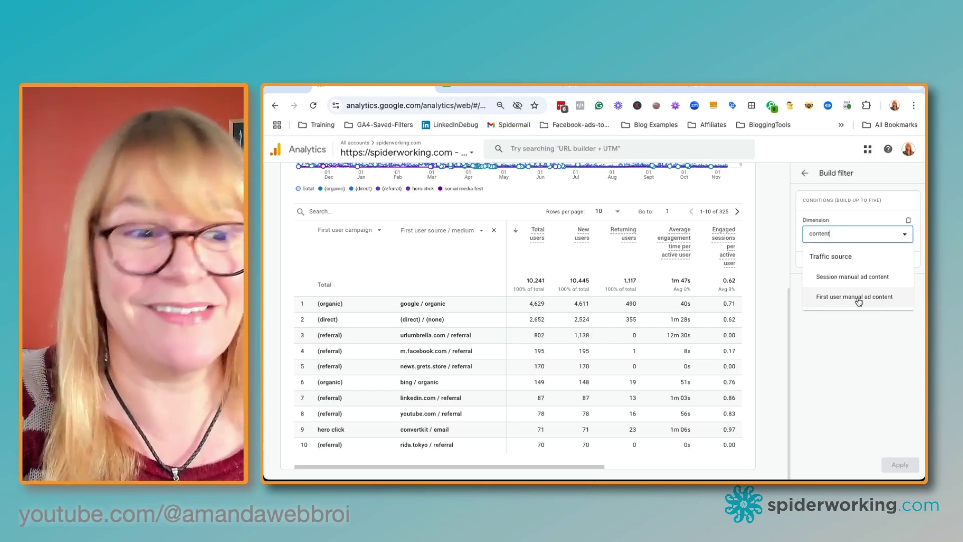
left_click(859, 301)
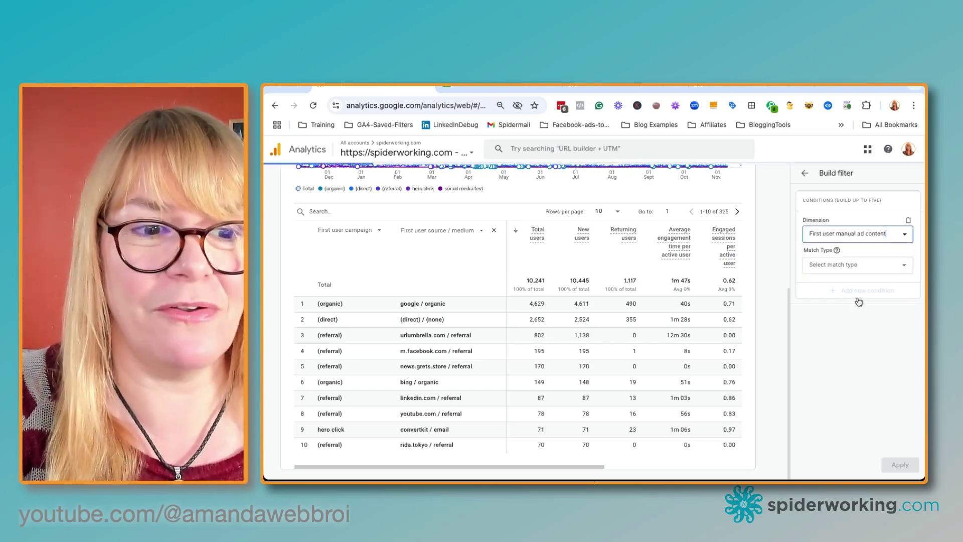
- Set the filter condition to exactly match the value analytics day 2024
left_click(856, 263)
left_click(841, 288)
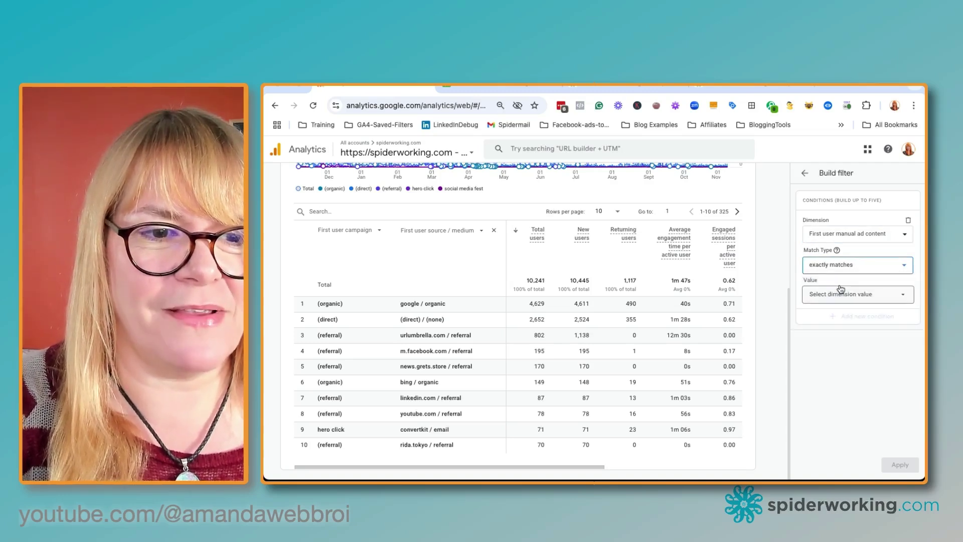
left_click(839, 300)
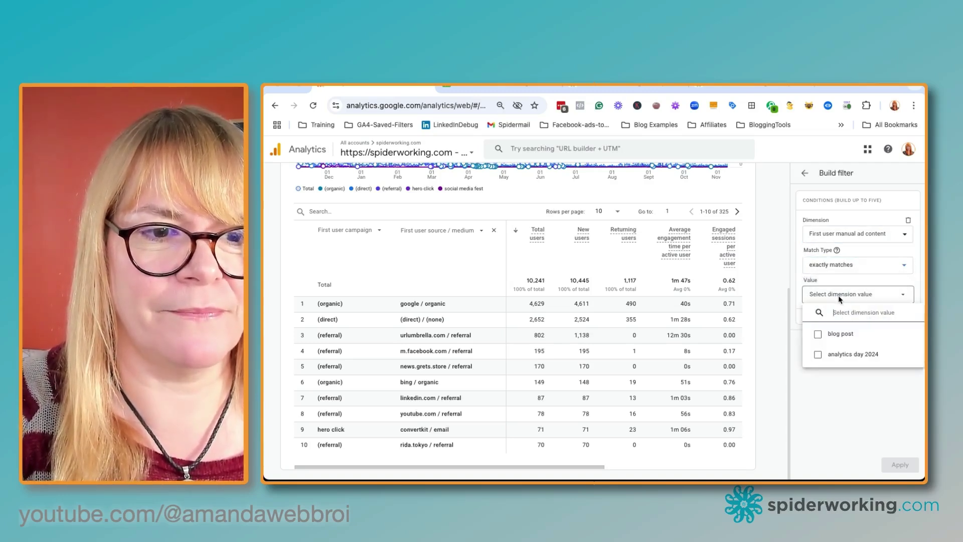
left_click(818, 355)
left_click(819, 392)
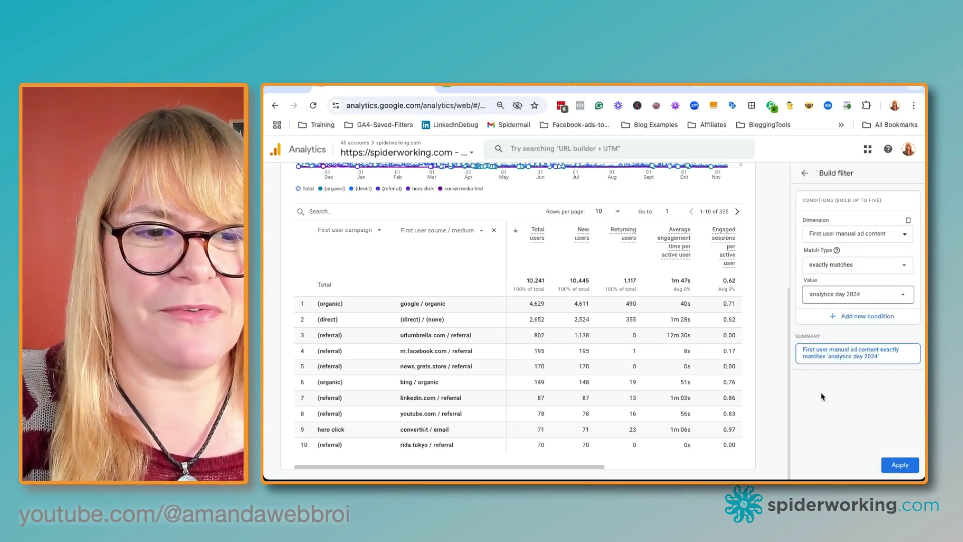
- Change the filter condition to contains with the value "analytics day" and apply it to the report
left_click(897, 266)
left_click(845, 308)
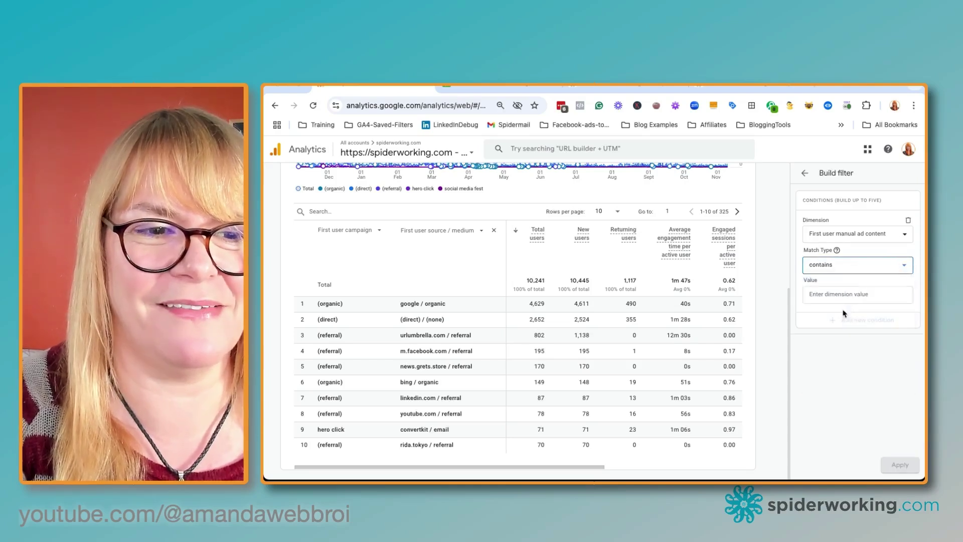
left_click(847, 294)
type("analytic ")
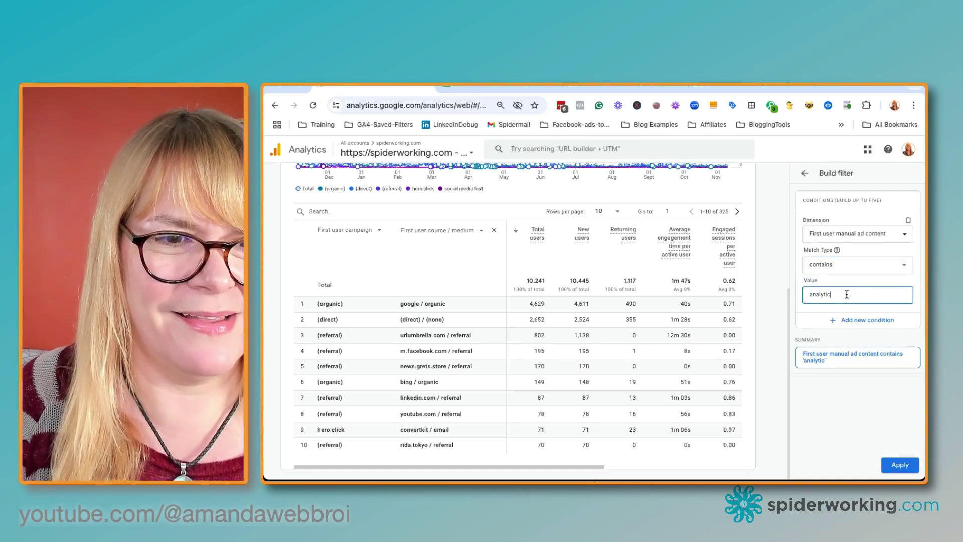
type("s dayt")
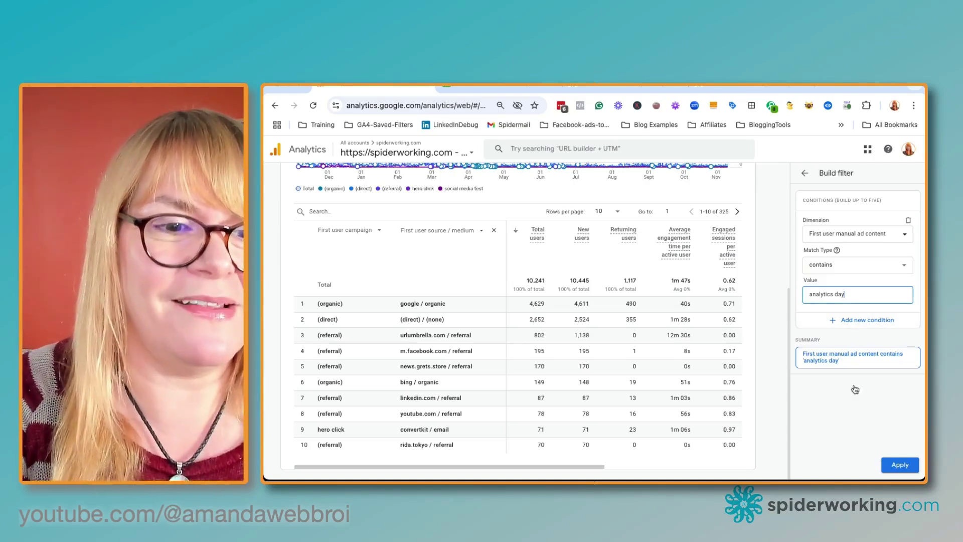
left_click(898, 466)
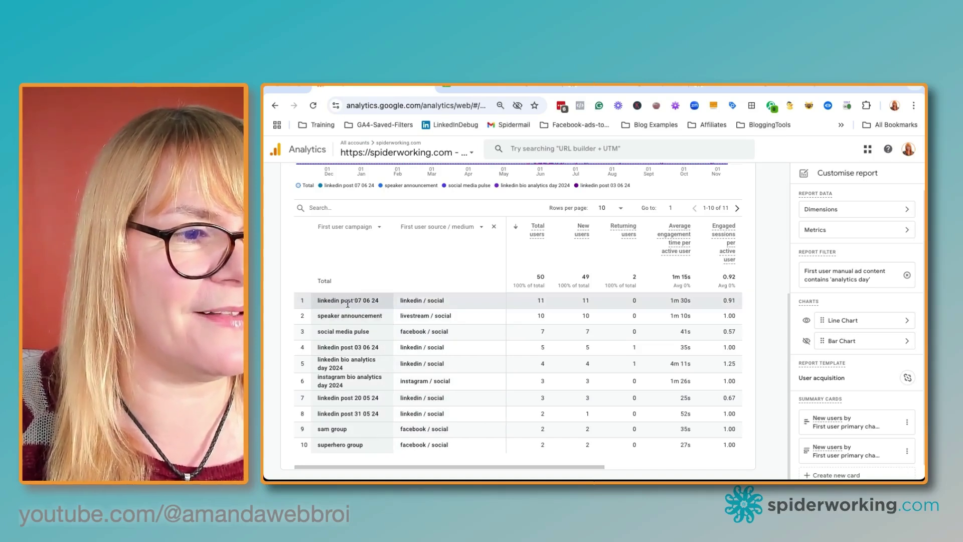
- Reorder the report's metrics so Key events and User key event rate come directly after Total users
left_click_drag(355, 300, 388, 300)
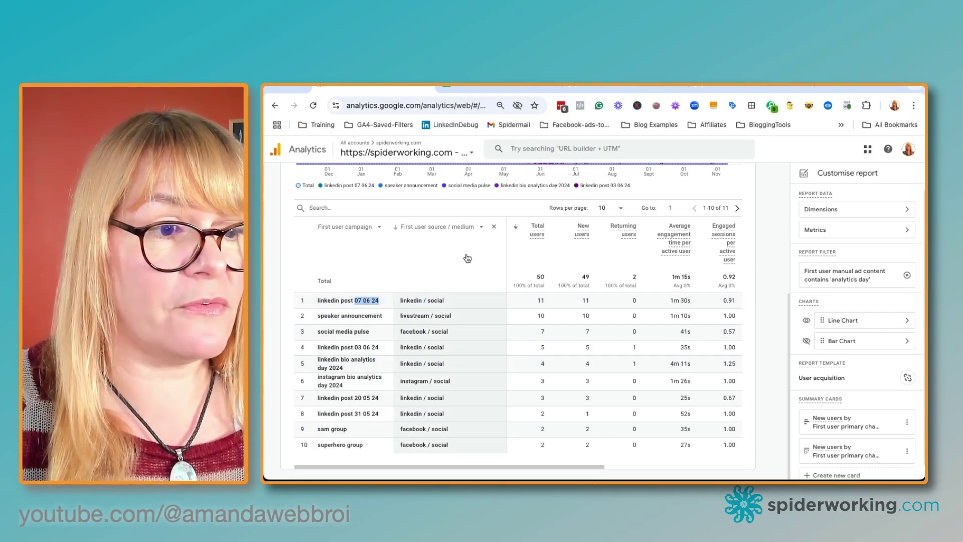
scroll(600, 308, "right", 5)
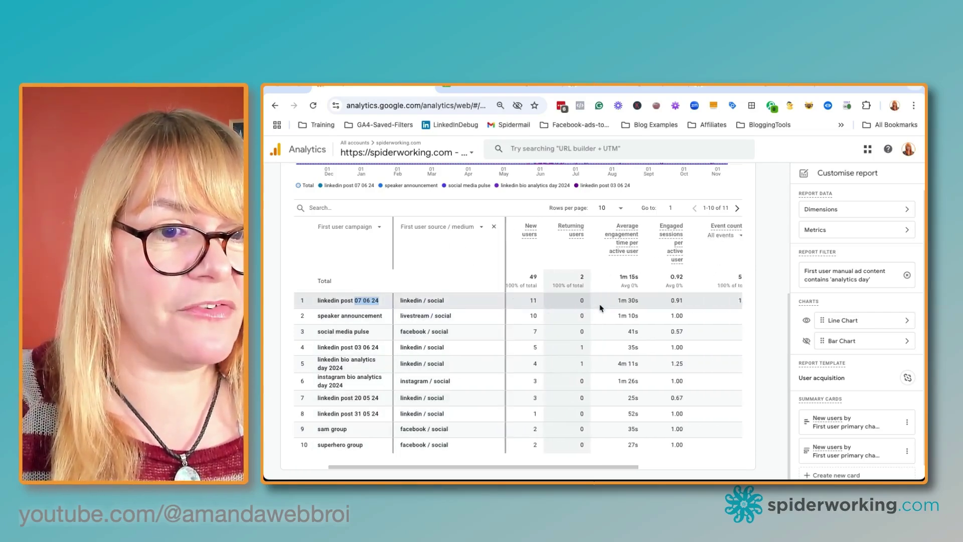
scroll(658, 294, "left", 5)
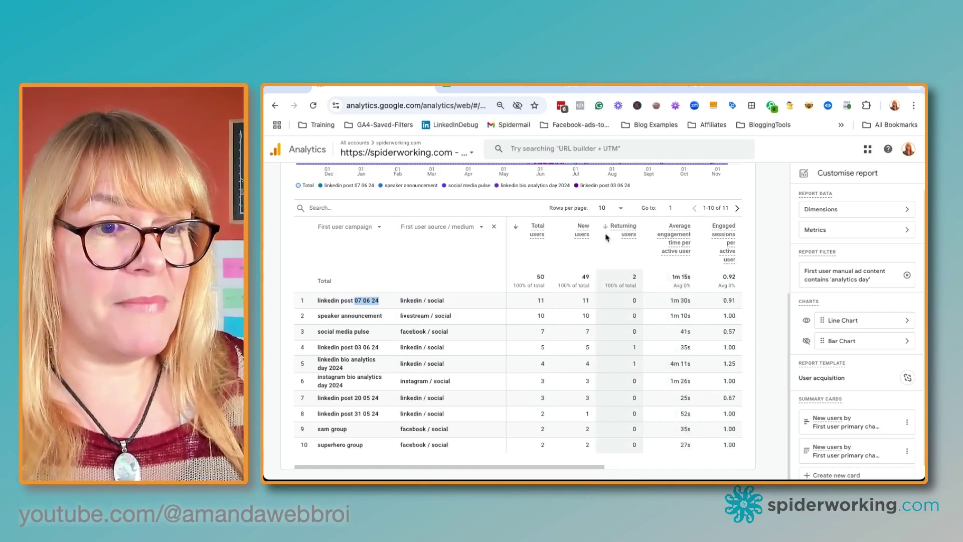
scroll(687, 249, "right", 5)
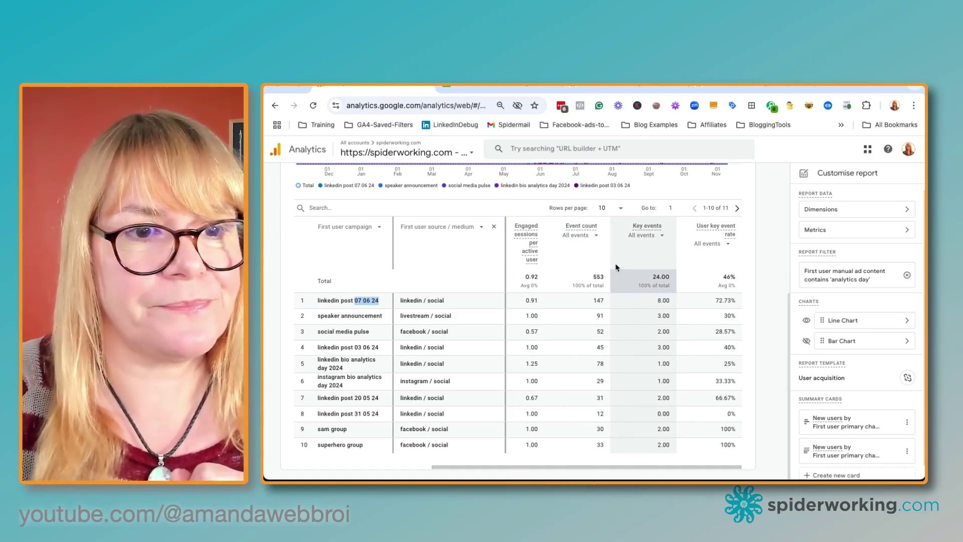
left_click(855, 234)
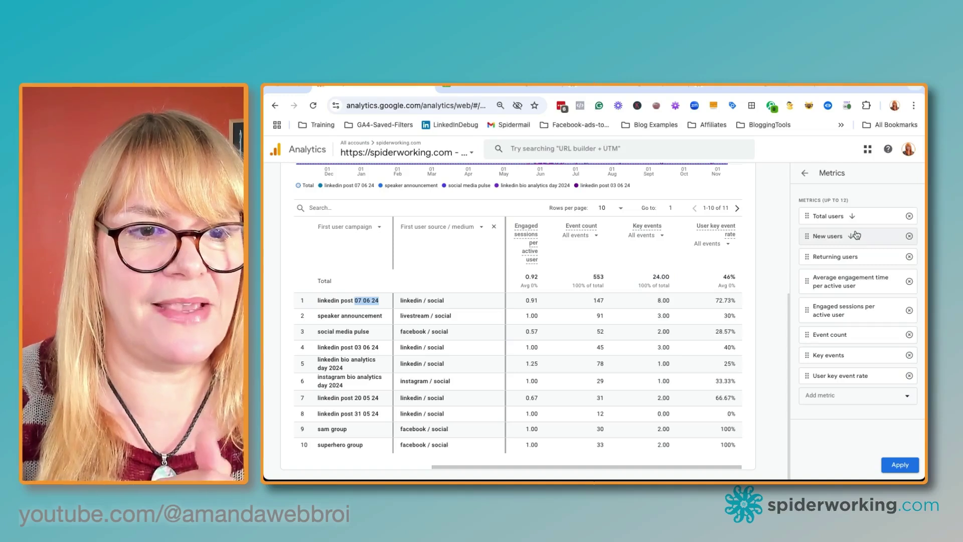
left_click_drag(849, 355, 842, 237)
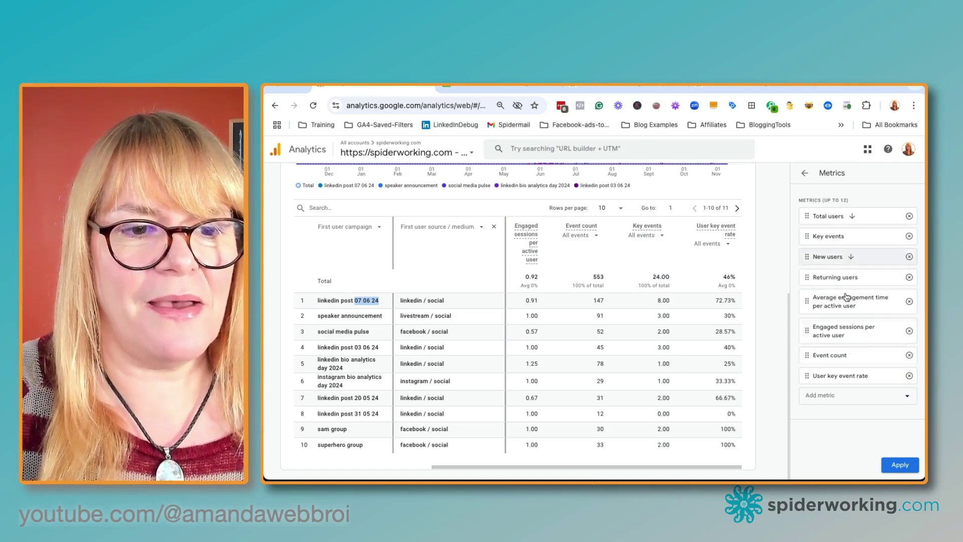
left_click_drag(849, 377, 847, 262)
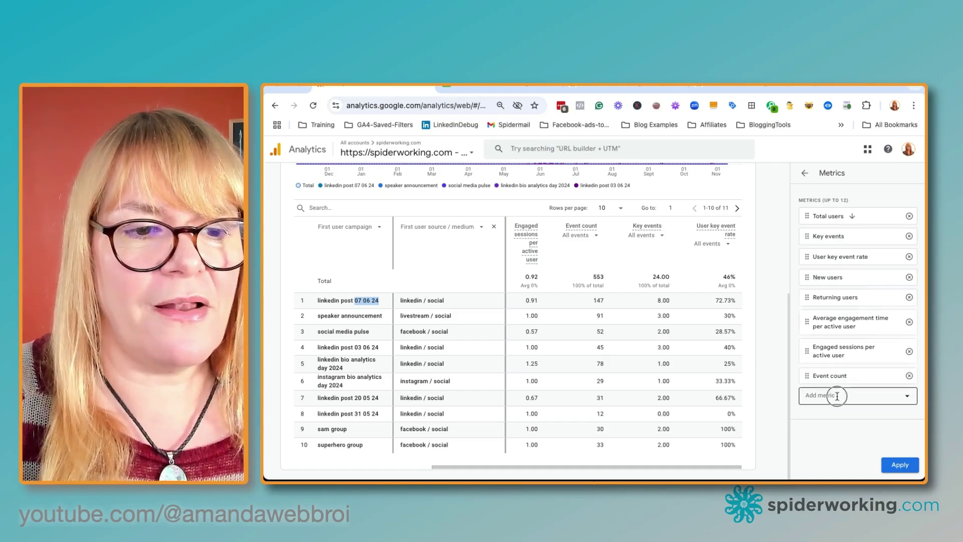
- Add the Purchase revenue metric and place it directly after User key event rate
left_click(837, 395)
type("revenue")
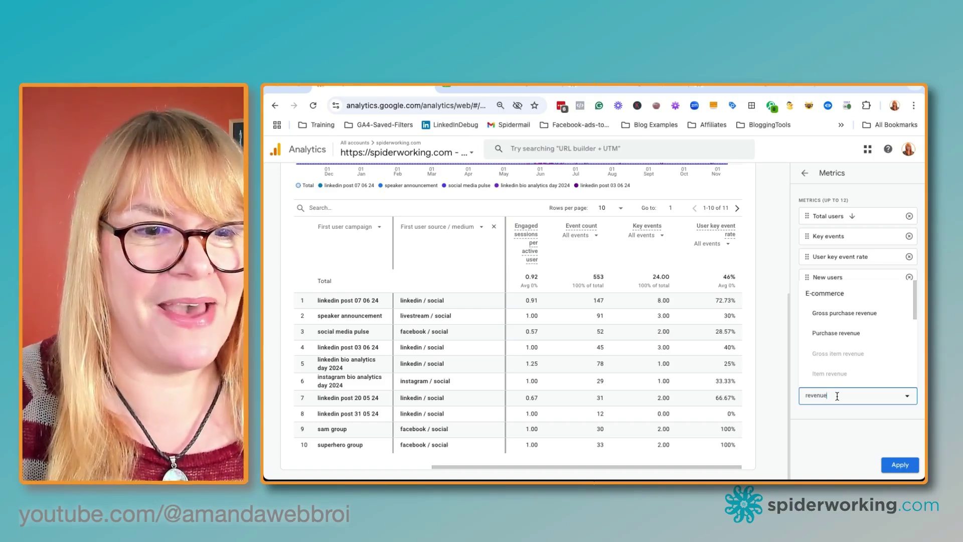
left_click(851, 339)
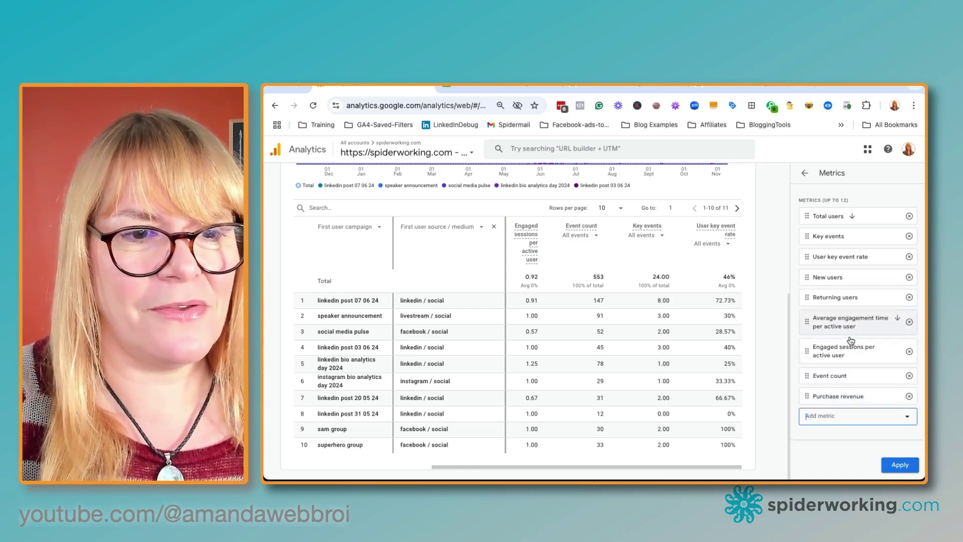
left_click_drag(843, 396, 847, 277)
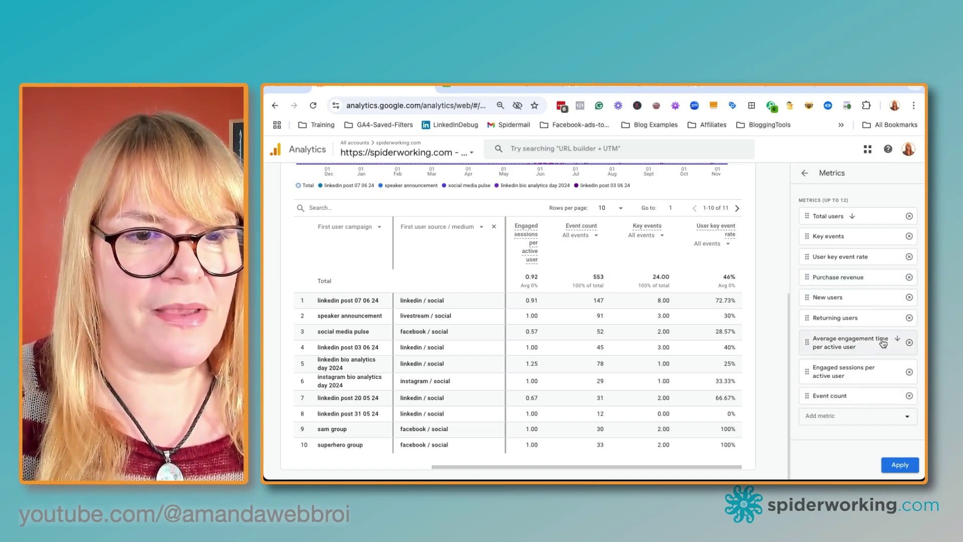
- Move Average engagement time per active user up after Purchase revenue, and add Engagement rate between the two
left_click_drag(860, 347, 857, 306)
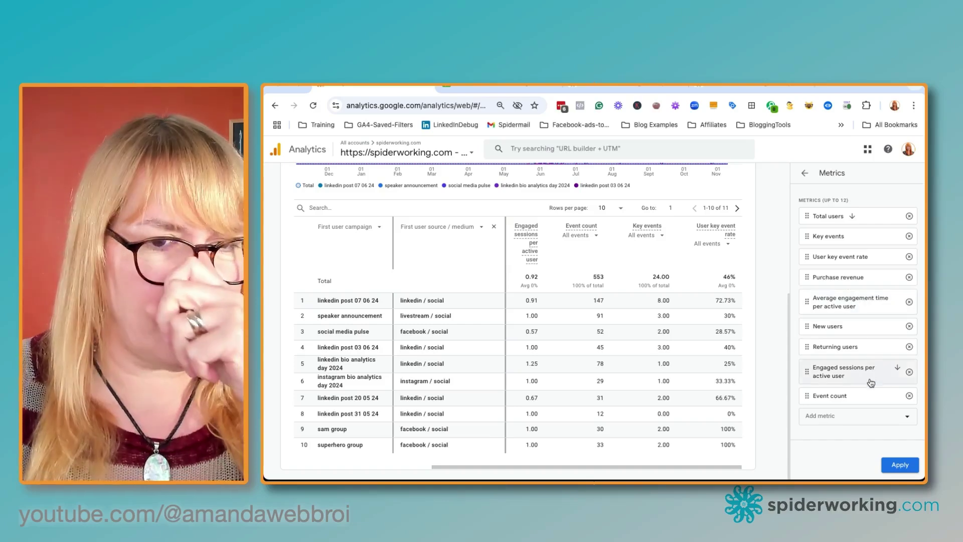
left_click(840, 420)
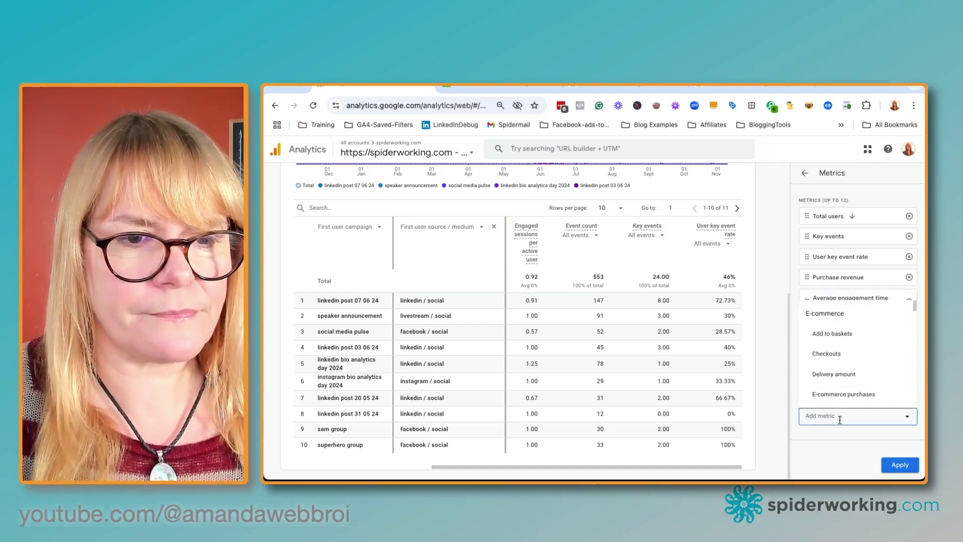
type("engagem")
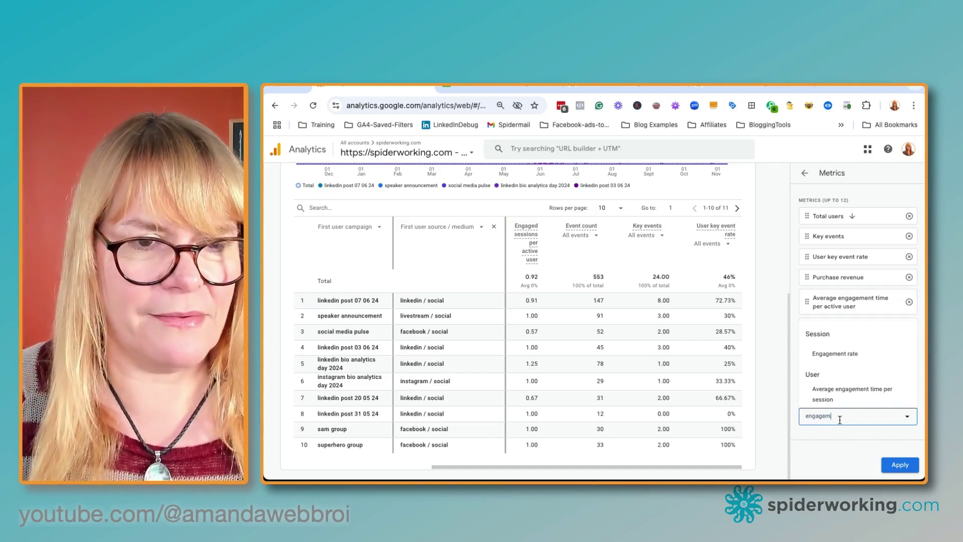
left_click(845, 352)
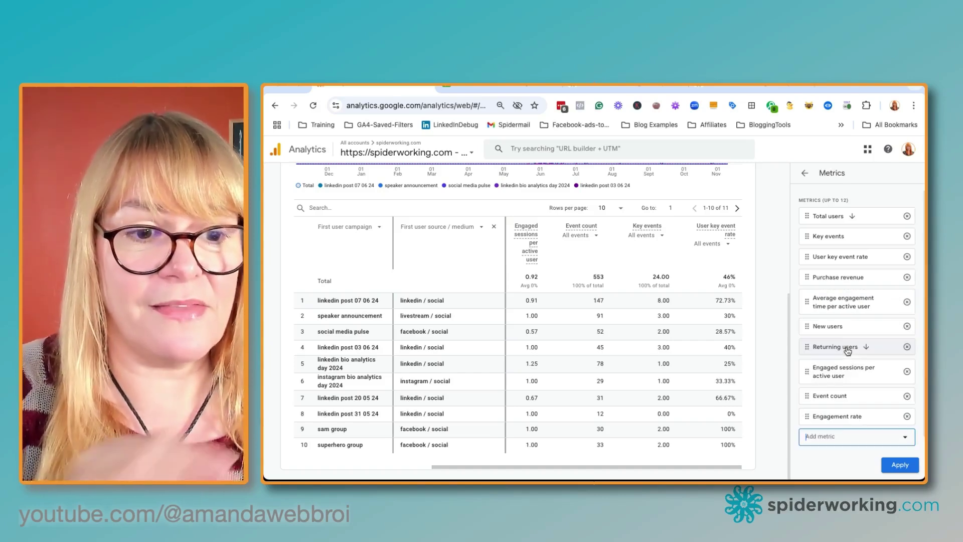
left_click_drag(833, 416, 862, 302)
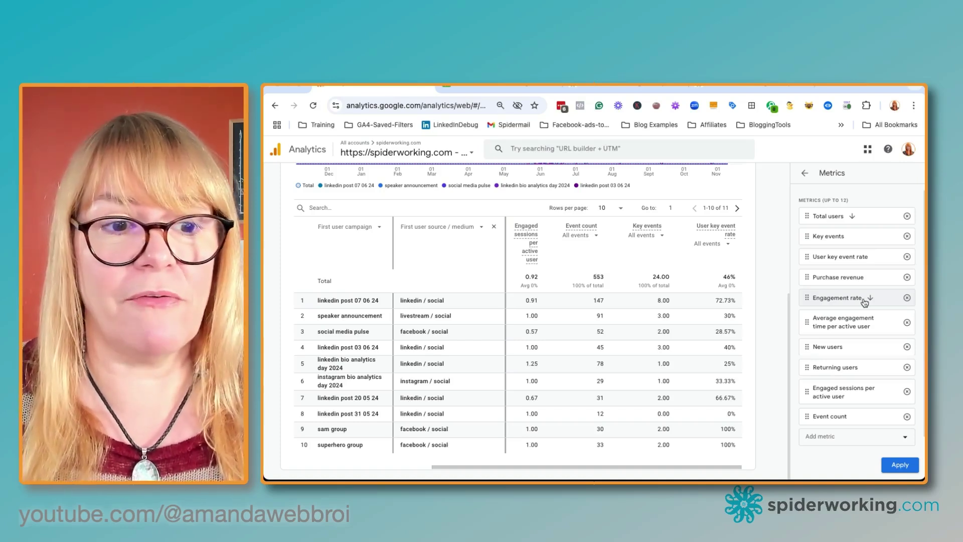
- Add the Scrolled users metric after Average engagement time per active user and apply the metric changes
left_click(836, 436)
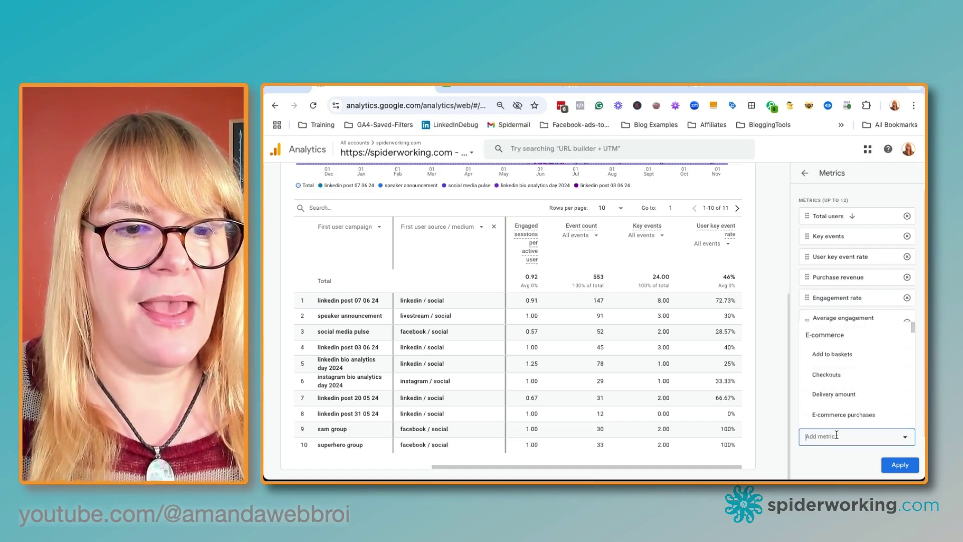
type("scroll")
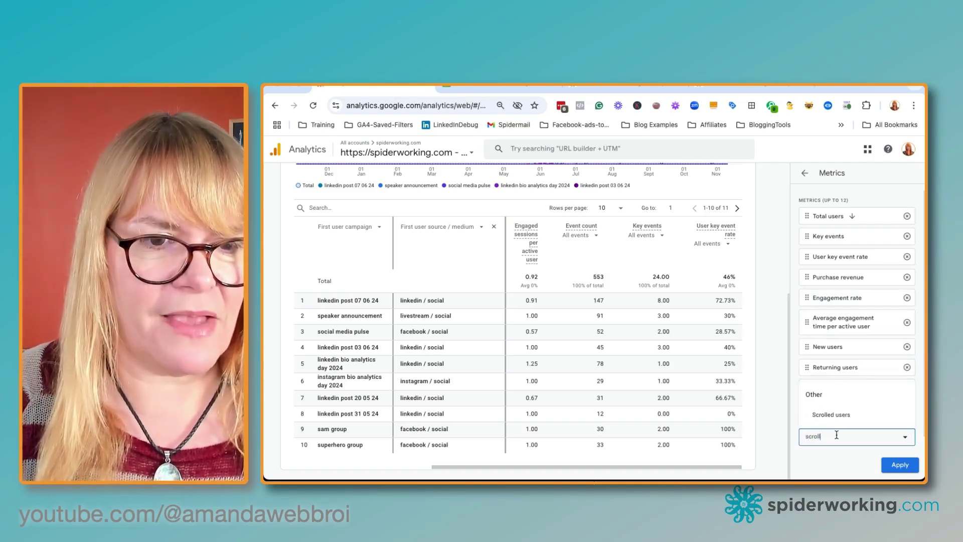
left_click(837, 414)
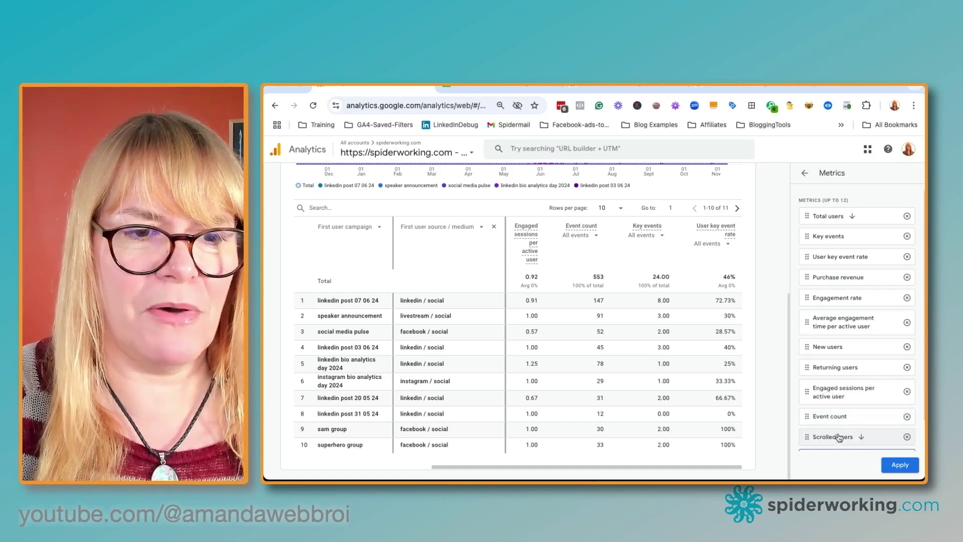
left_click_drag(839, 437, 844, 347)
left_click(897, 465)
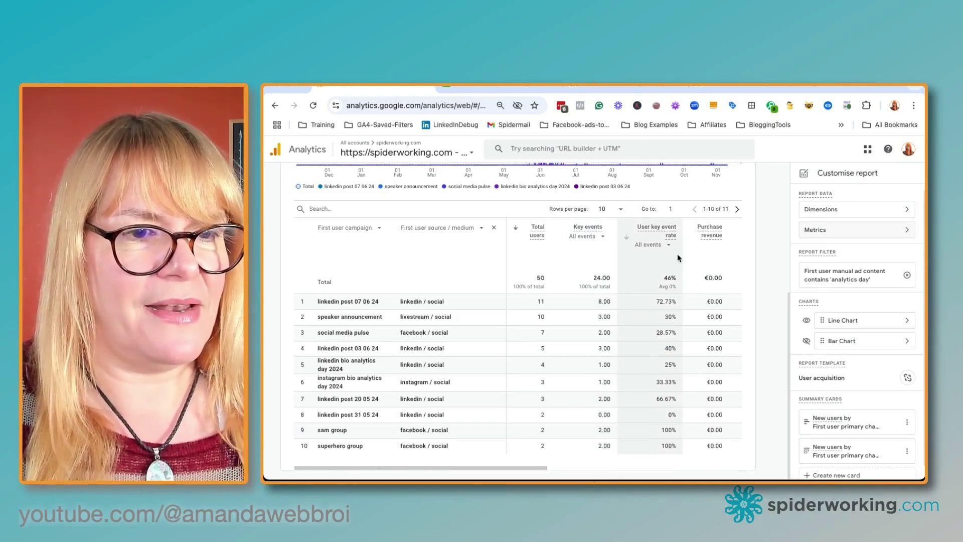
- Review the rearranged metric columns of the filtered campaign table, from Total users across to Scrolled users
scroll(678, 258, "right", 3)
scroll(699, 256, "right", 1)
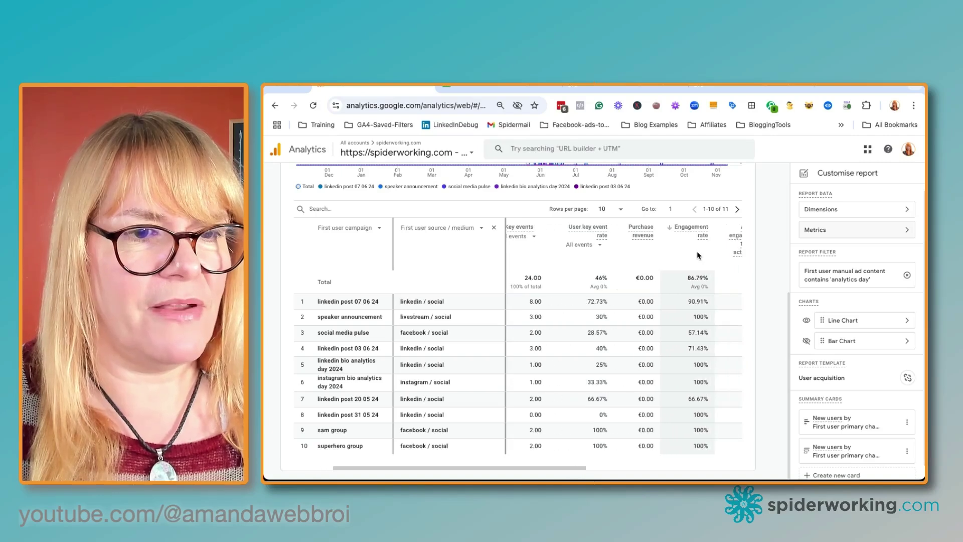
scroll(692, 251, "right", 1)
left_click(695, 256)
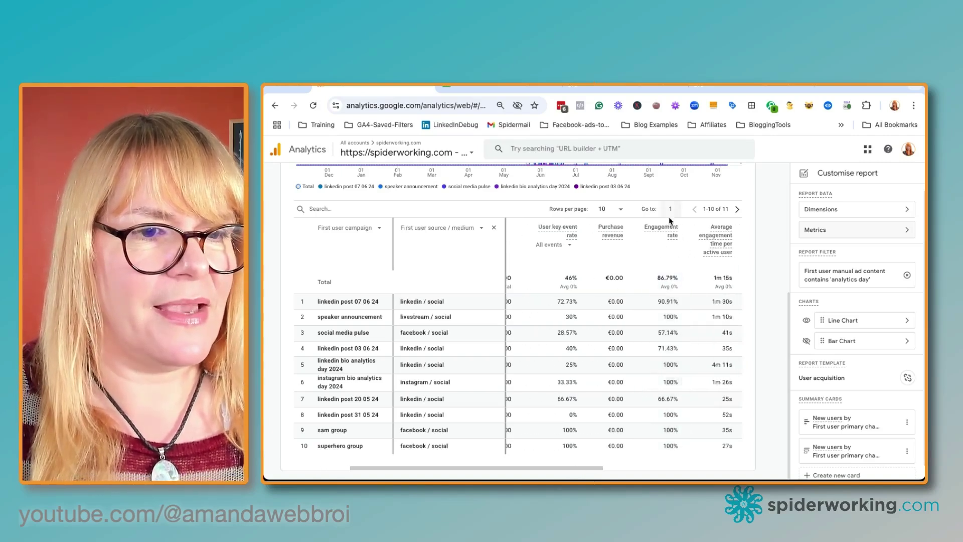
scroll(692, 253, "right", 2)
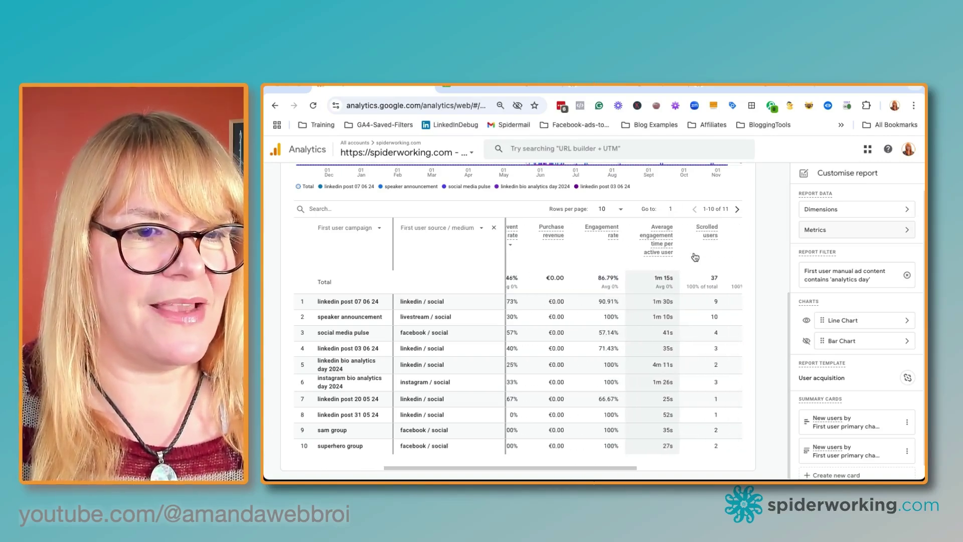